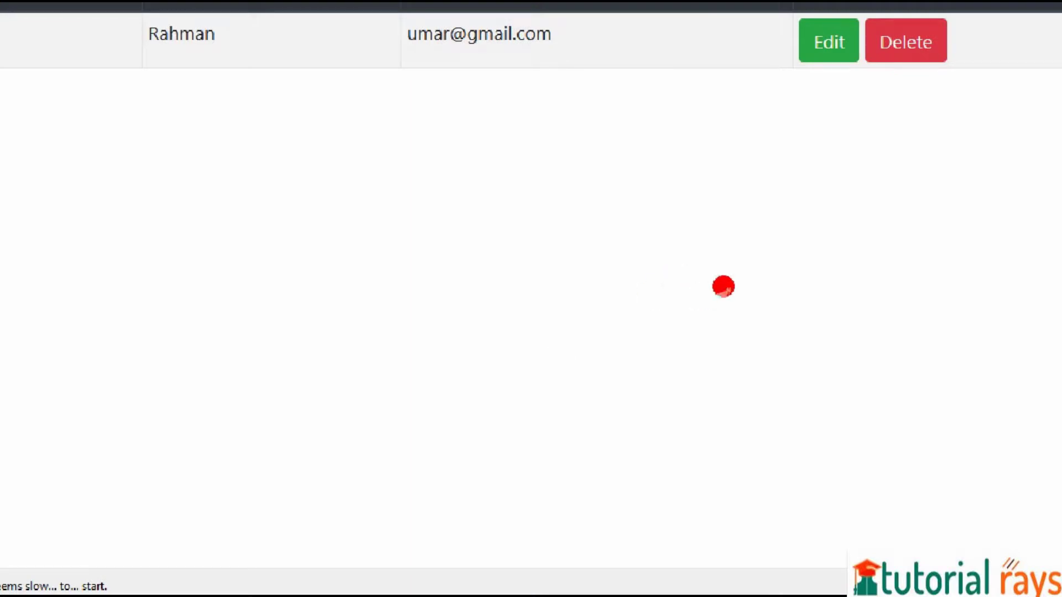
Review the Delete link markup in the view.html template.
mouse_move(904, 138)
mouse_down()
mouse_move(992, 33)
mouse_move(919, 124)
mouse_up()
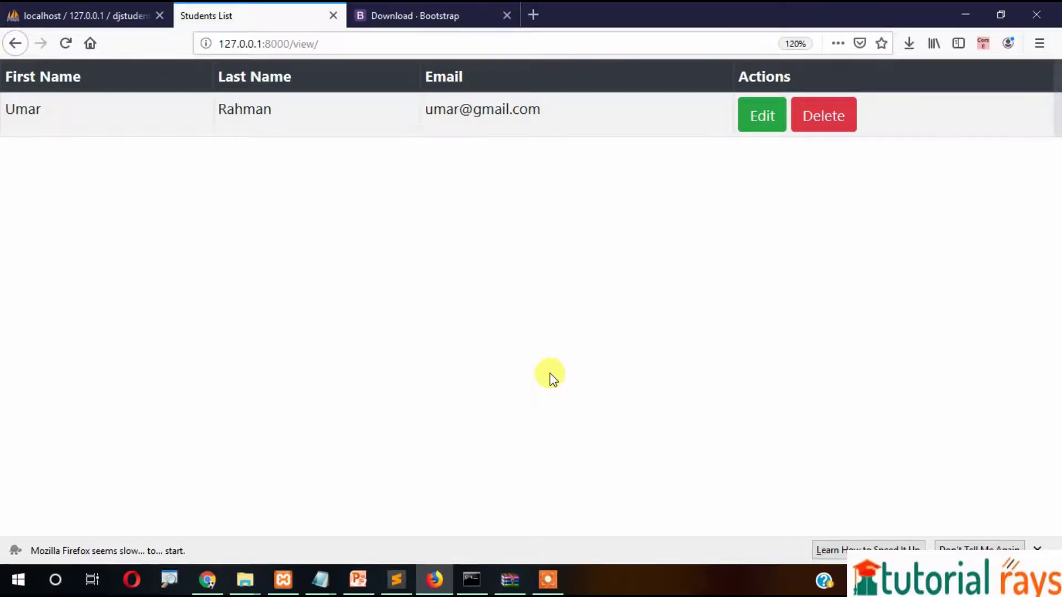
key(alt+Tab)
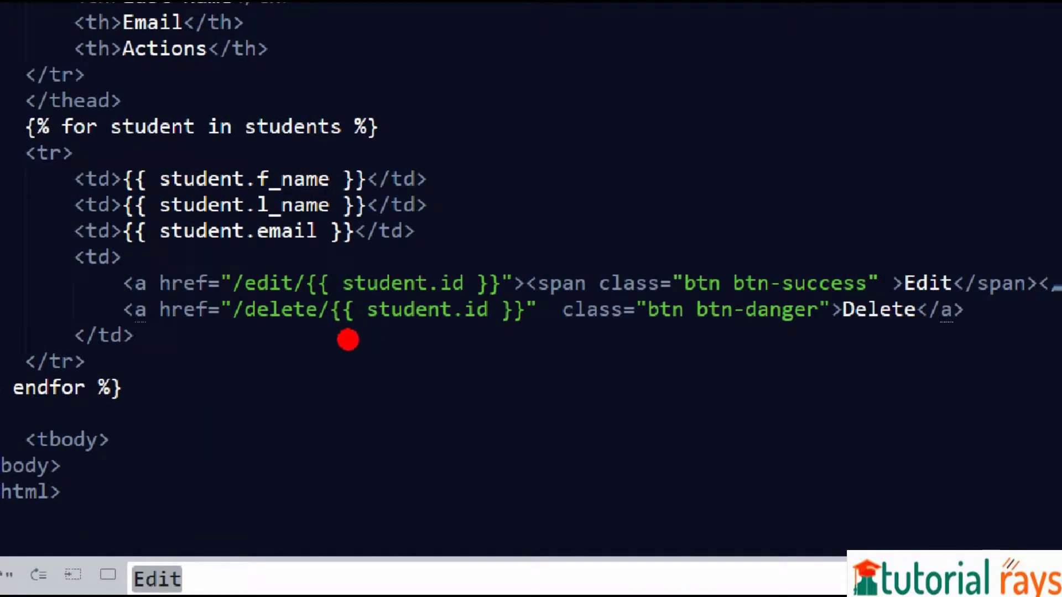
drag(378, 341, 427, 340)
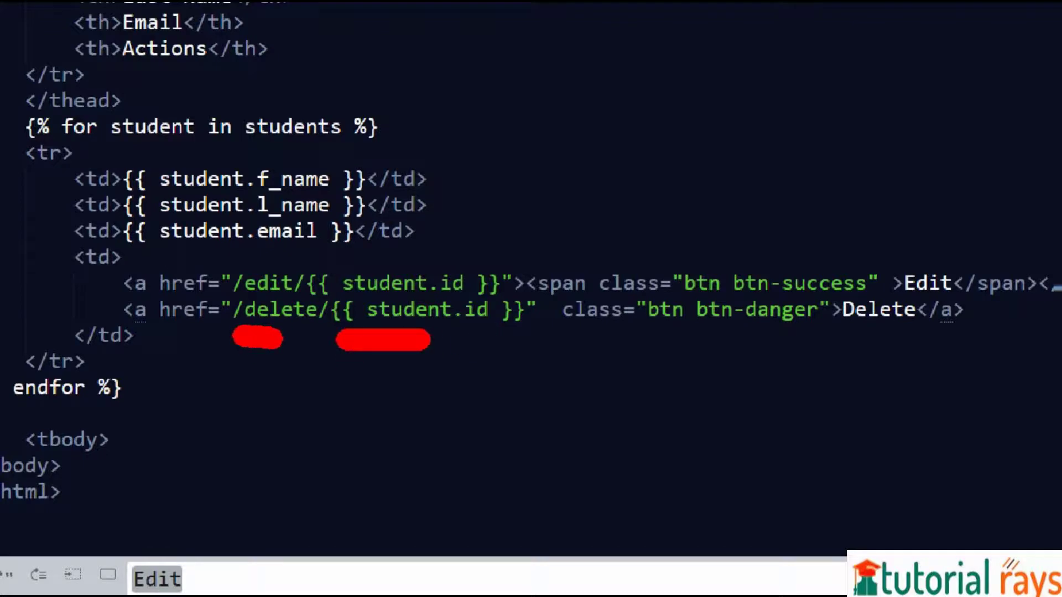
drag(428, 344, 526, 344)
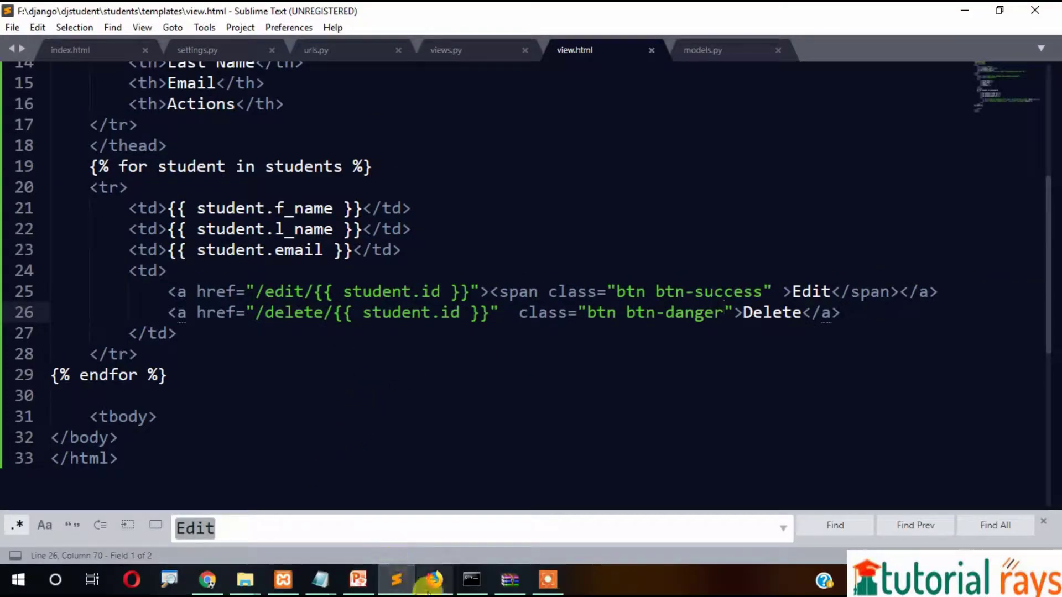
Try deleting the student in Firefox and confirm /delete/1 returns a 404.
click(428, 580)
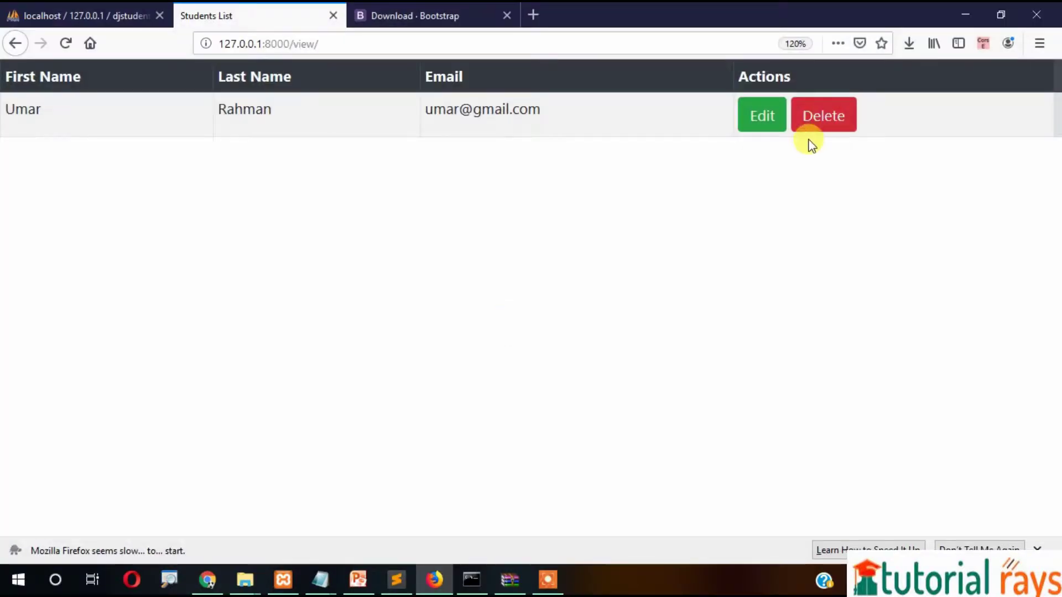
click(817, 114)
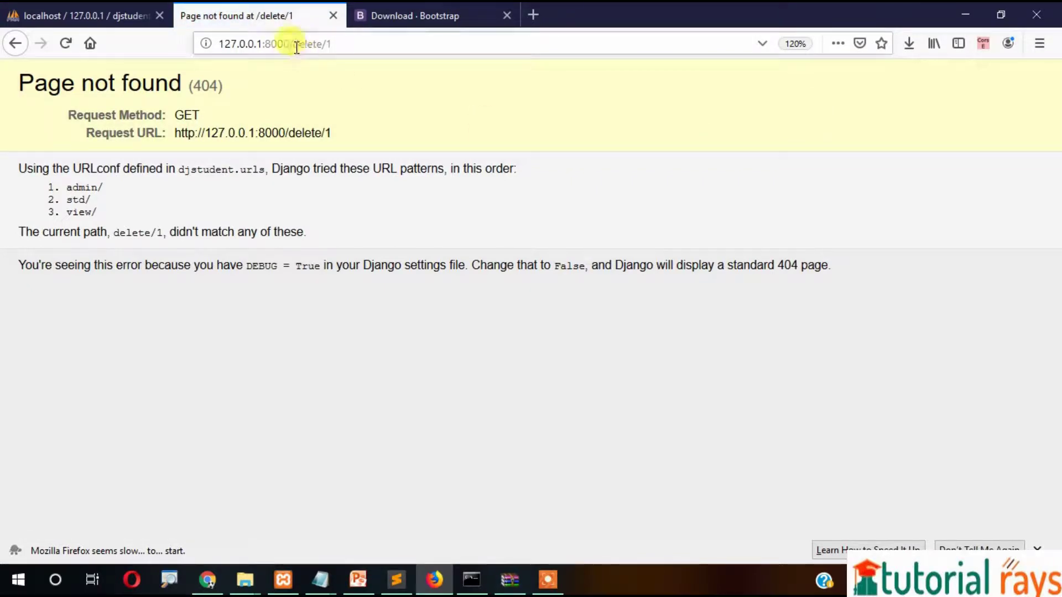
drag(291, 43, 394, 43)
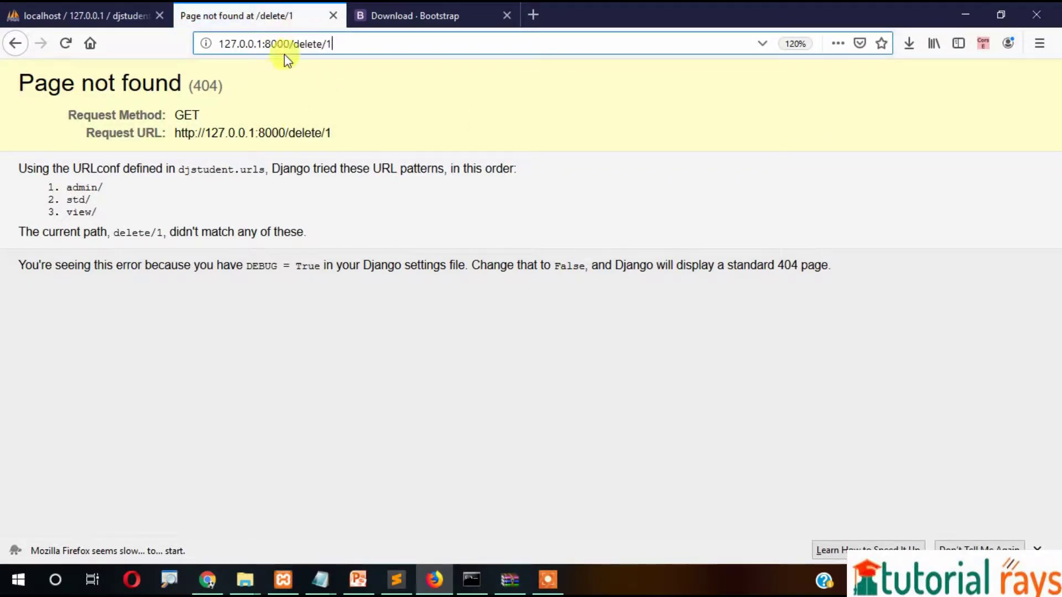
drag(291, 43, 349, 43)
click(349, 43)
click(395, 580)
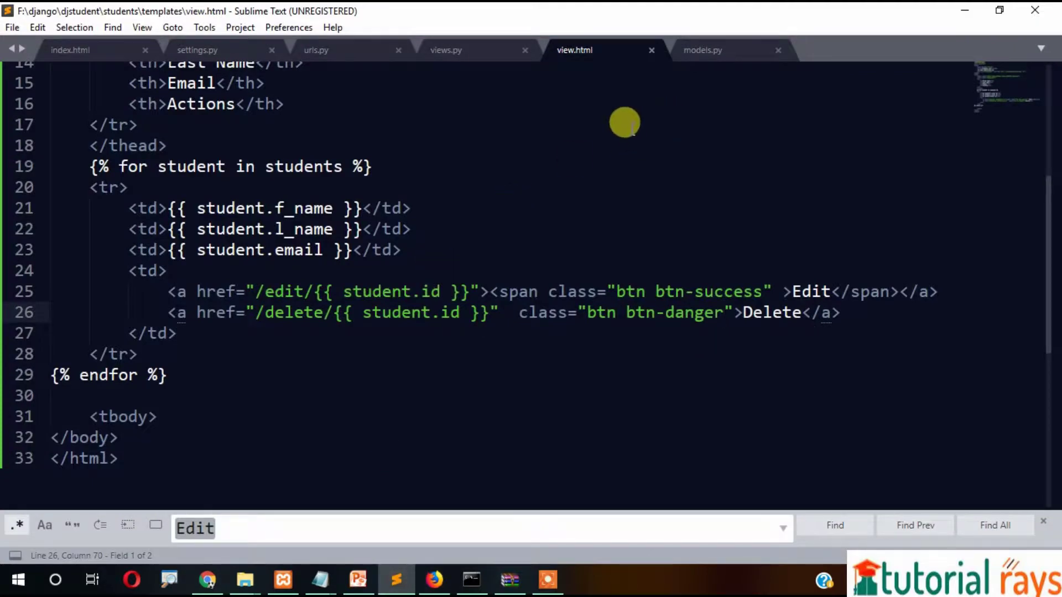
Duplicate the existing view/ route line in urls.py.
click(448, 51)
scroll(435, 221, up, 3)
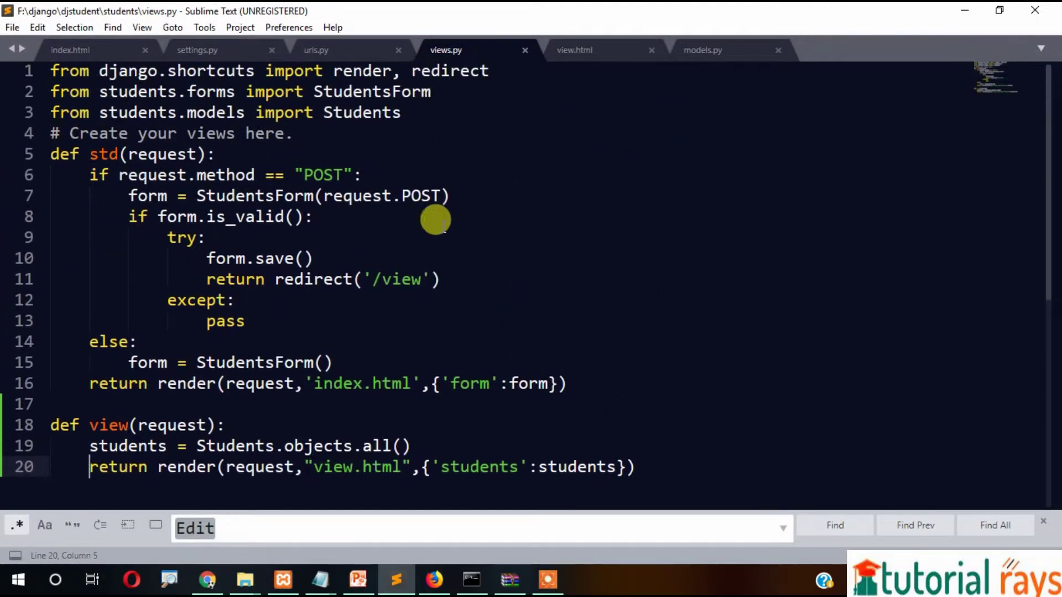
click(340, 50)
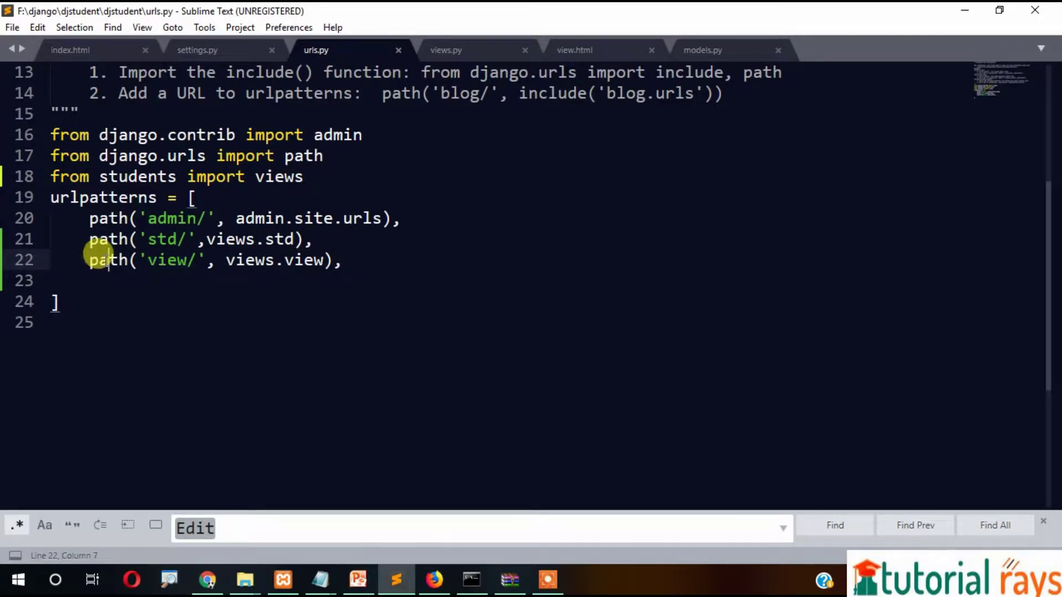
drag(89, 259, 344, 260)
key(ctrl+c)
click(359, 258)
key(Return)
key(ctrl+v)
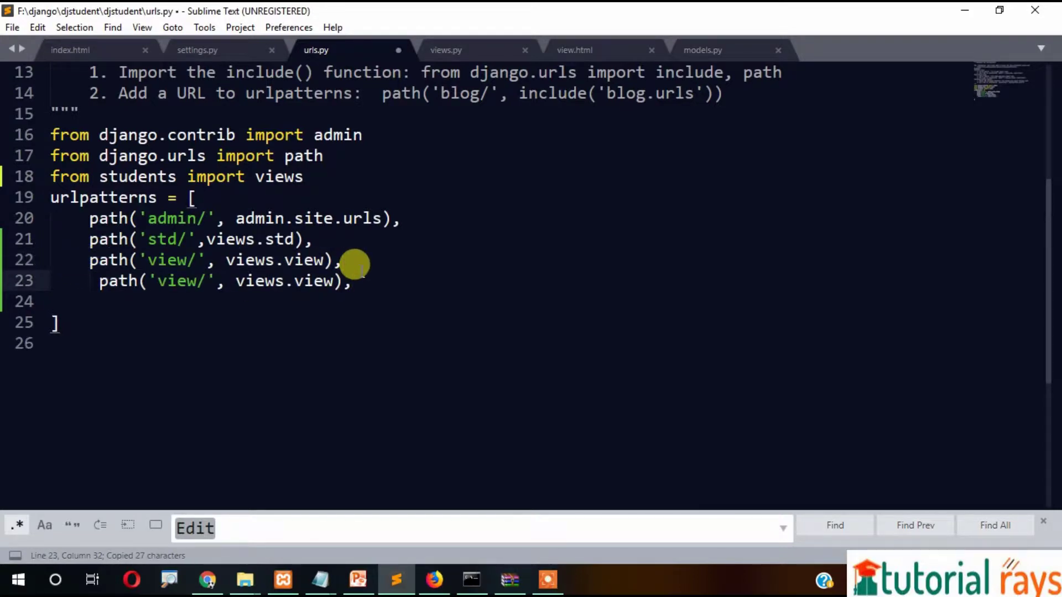
Rewrite the copy as path('delete/<int:id>', views.delete), fix its indentation, and save.
drag(80, 281, 352, 282)
key(ctrl+v)
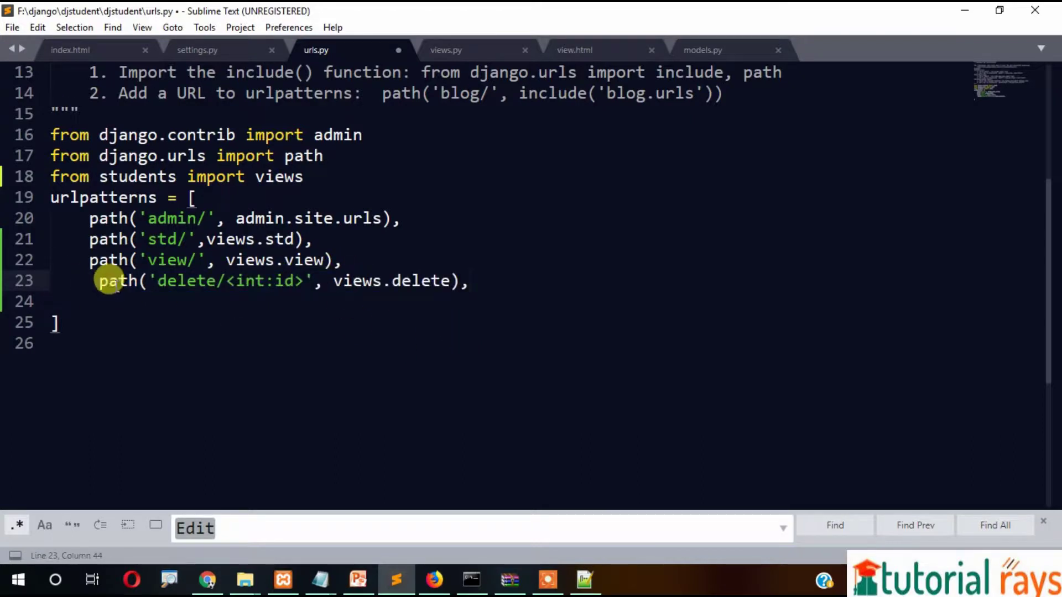
click(99, 281)
key(BackSpace)
key(BackSpace)
double_click(264, 282)
click(410, 281)
key(ctrl+s)
double_click(336, 281)
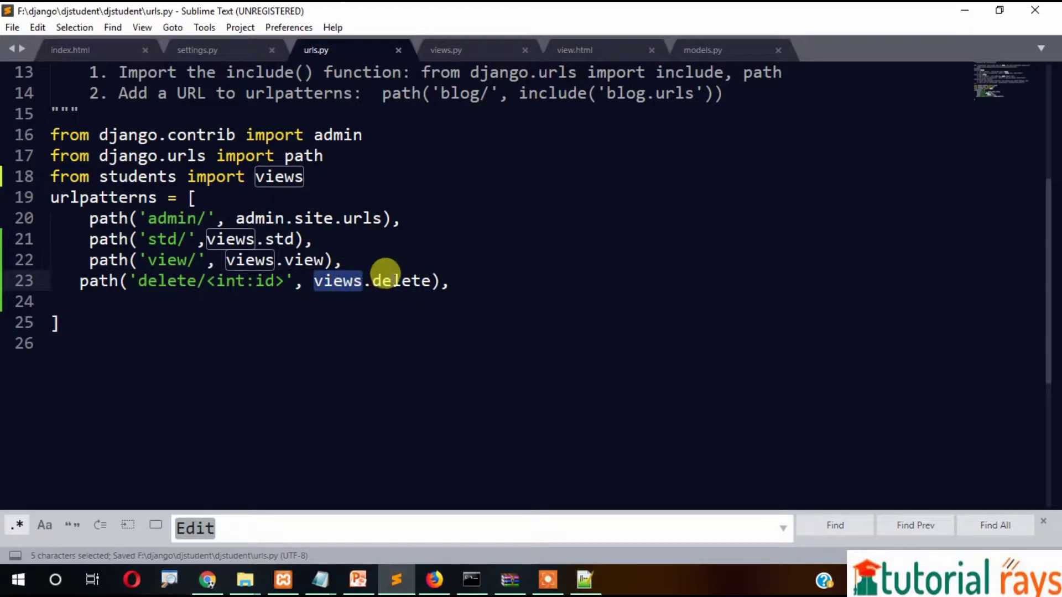
double_click(396, 281)
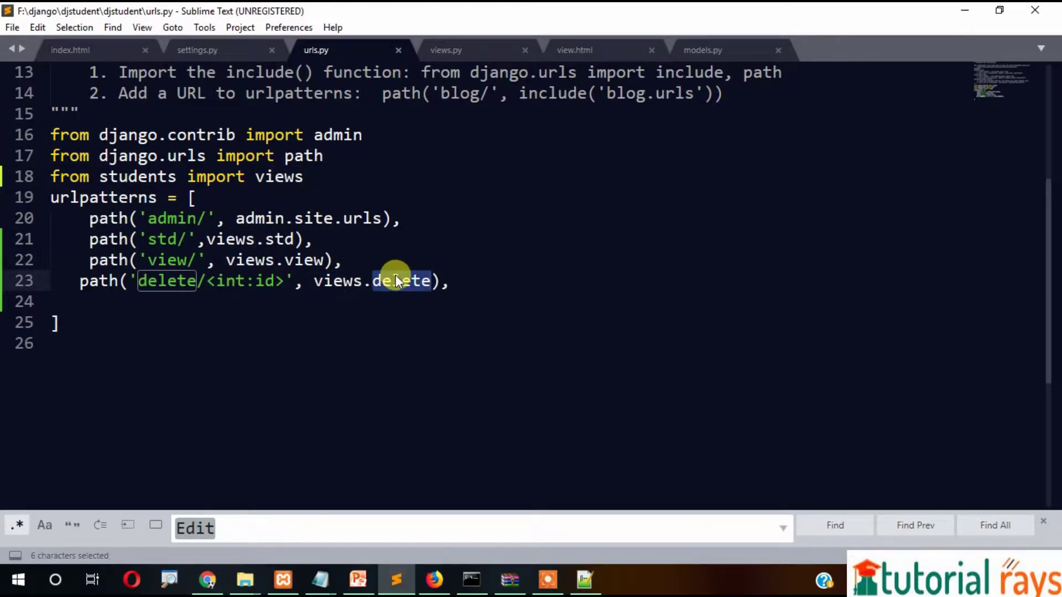
Paste the delete(request, id) function below the view function in views.py and save.
click(445, 50)
scroll(361, 293, down, 3)
scroll(133, 287, down, 1)
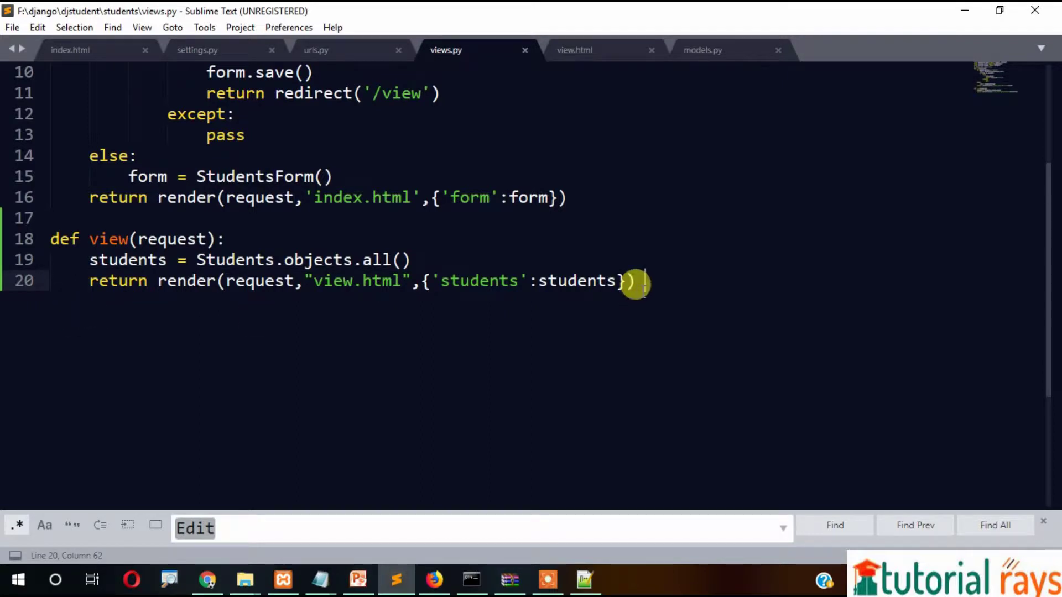
key(Return)
key(Return)
key(BackSpace)
key(BackSpace)
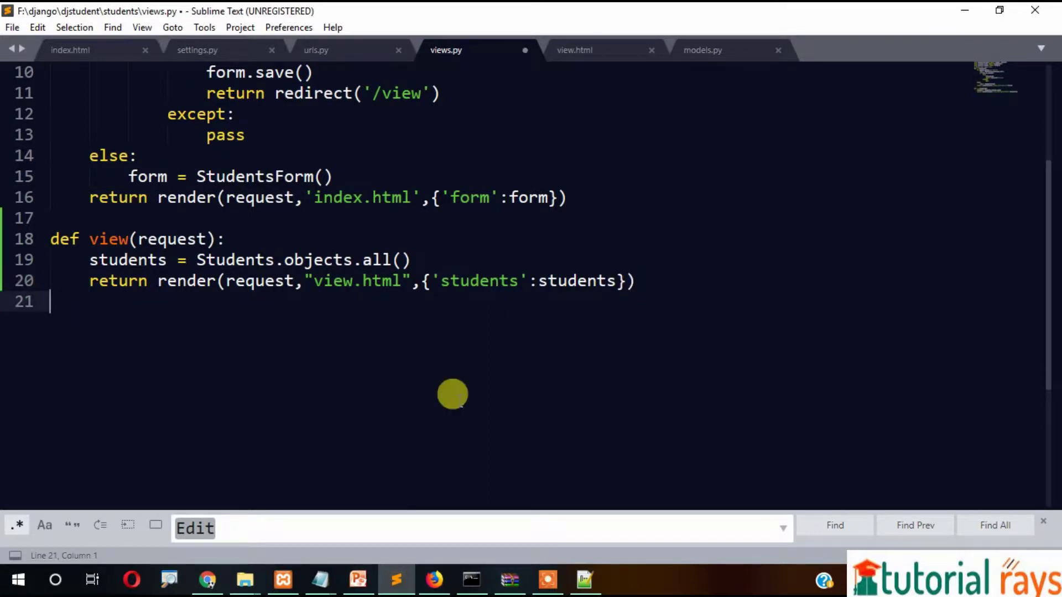
key(ctrl+v)
key(ctrl+s)
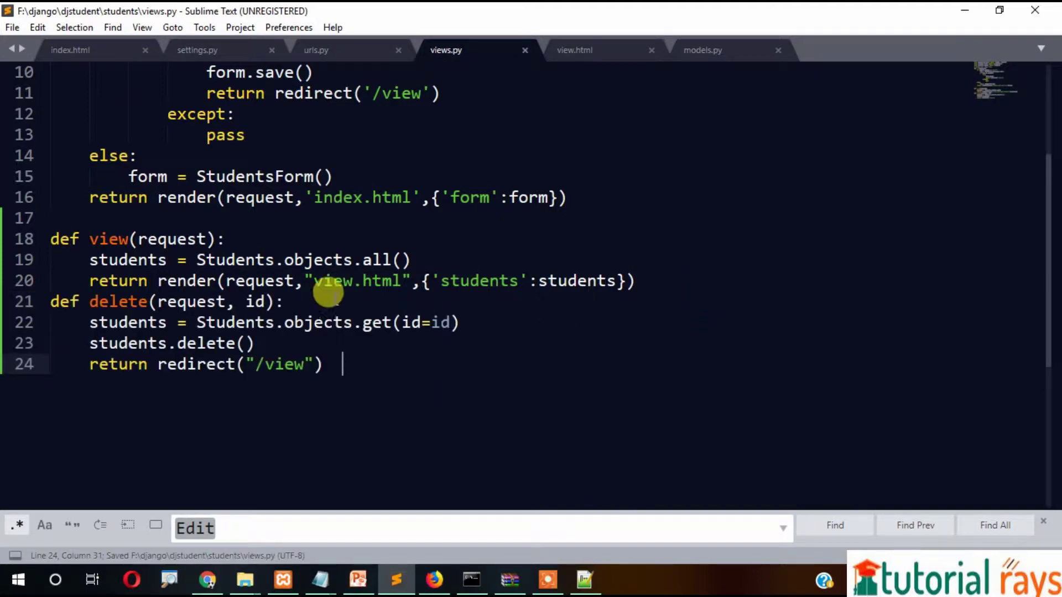
click(654, 279)
key(Return)
key(Return)
key(ctrl+s)
scroll(346, 270, down, 2)
Review the delete function's signature and its Students.objects.get(id=id) lookup.
double_click(117, 217)
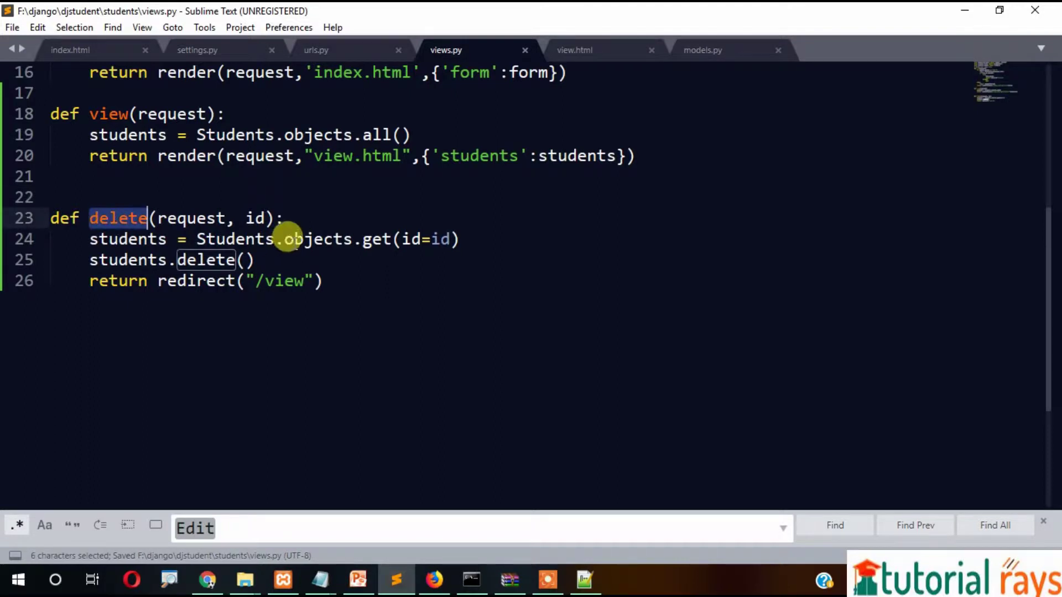
double_click(192, 219)
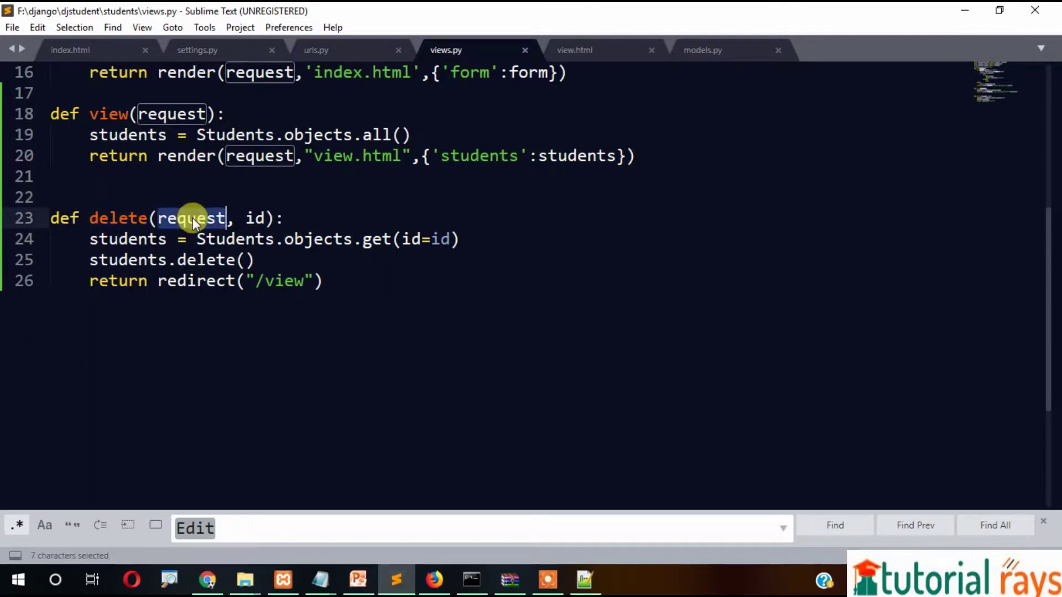
double_click(255, 218)
click(320, 239)
double_click(235, 240)
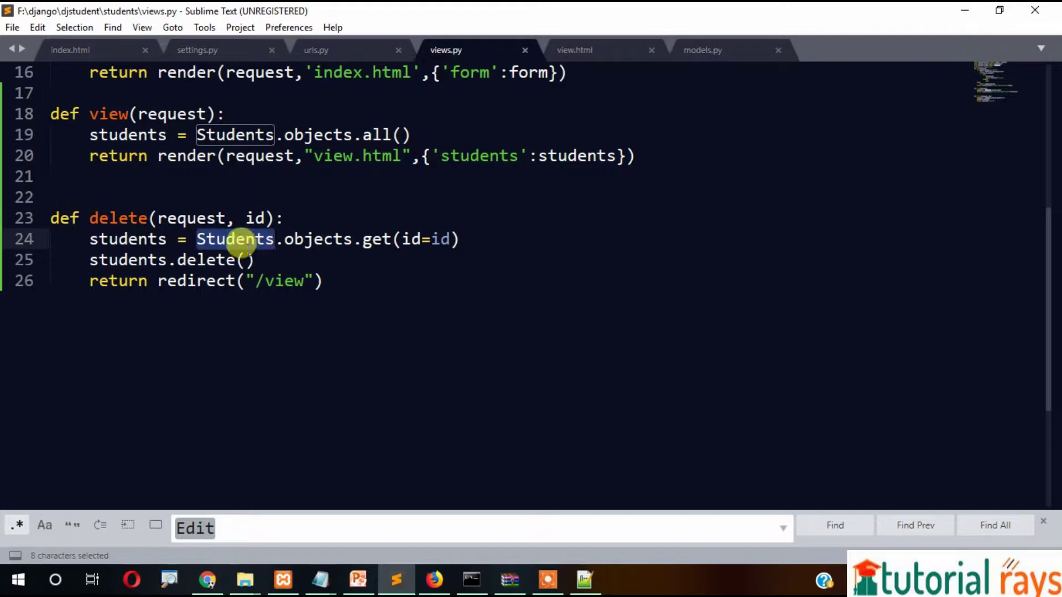
click(322, 239)
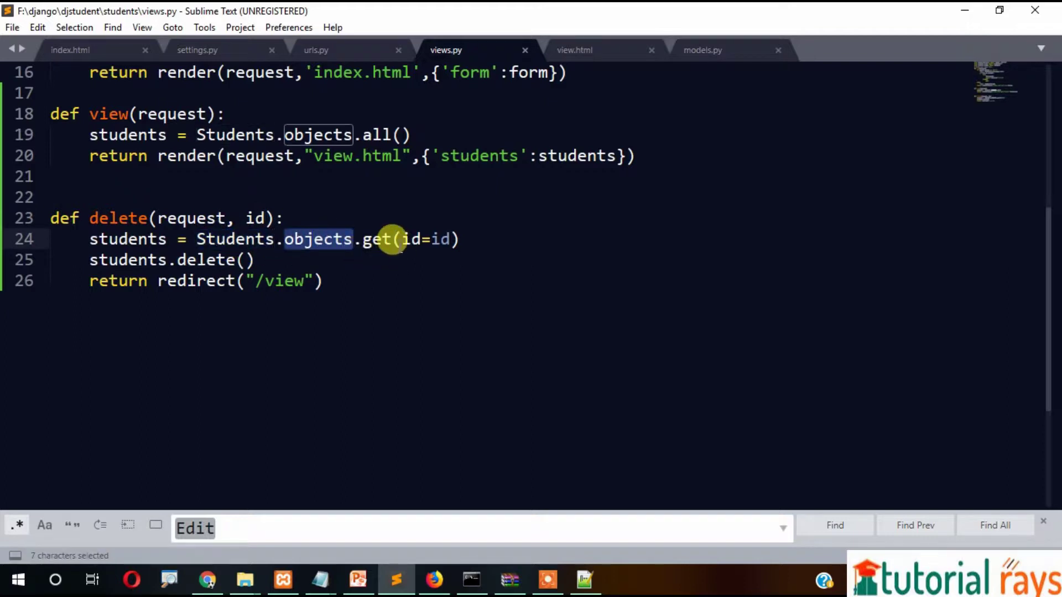
click(404, 239)
click(448, 239)
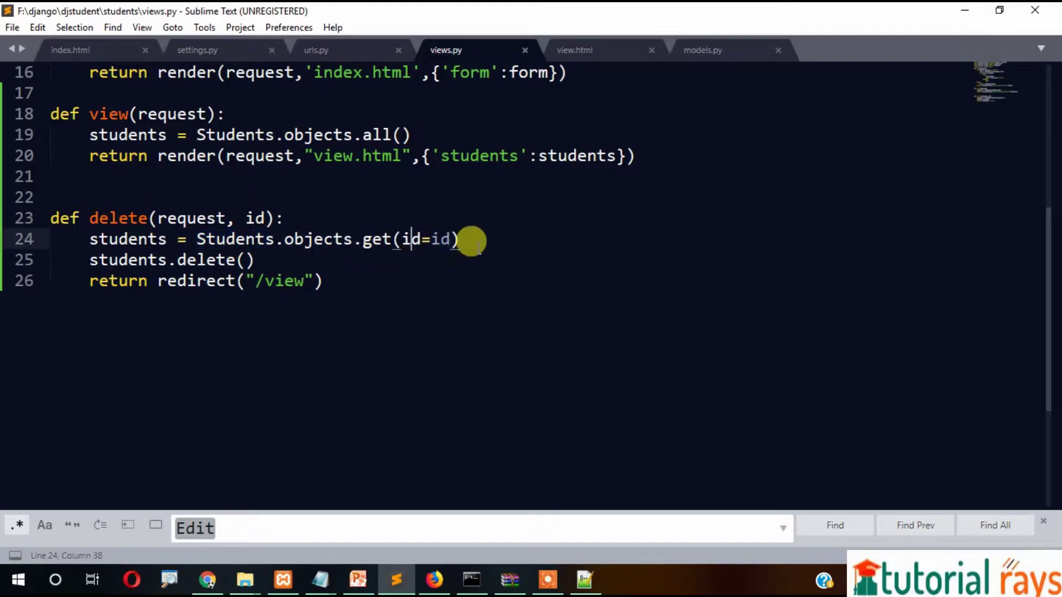
drag(362, 239, 449, 239)
click(495, 239)
Check the delete() call and redirect('/view'), save, then review the student.id Delete link.
double_click(116, 260)
click(198, 260)
double_click(198, 260)
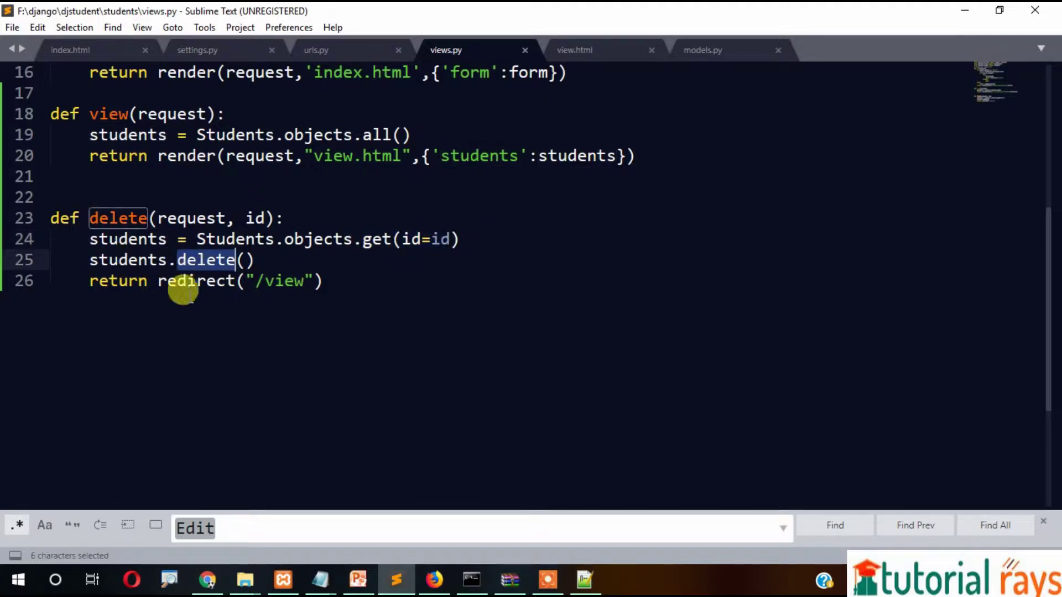
drag(89, 281, 340, 282)
click(340, 282)
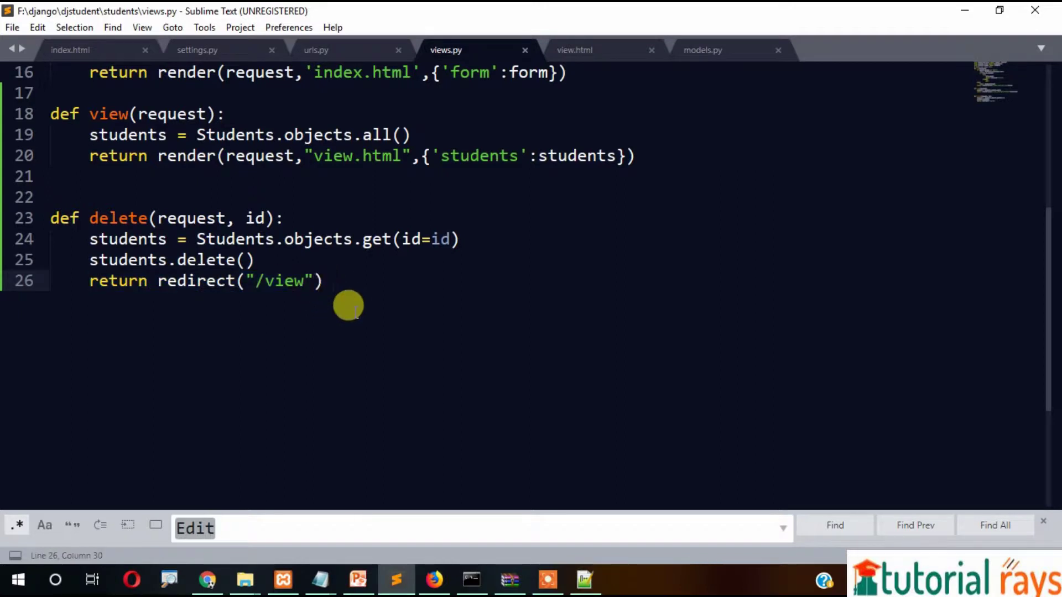
key(ctrl+s)
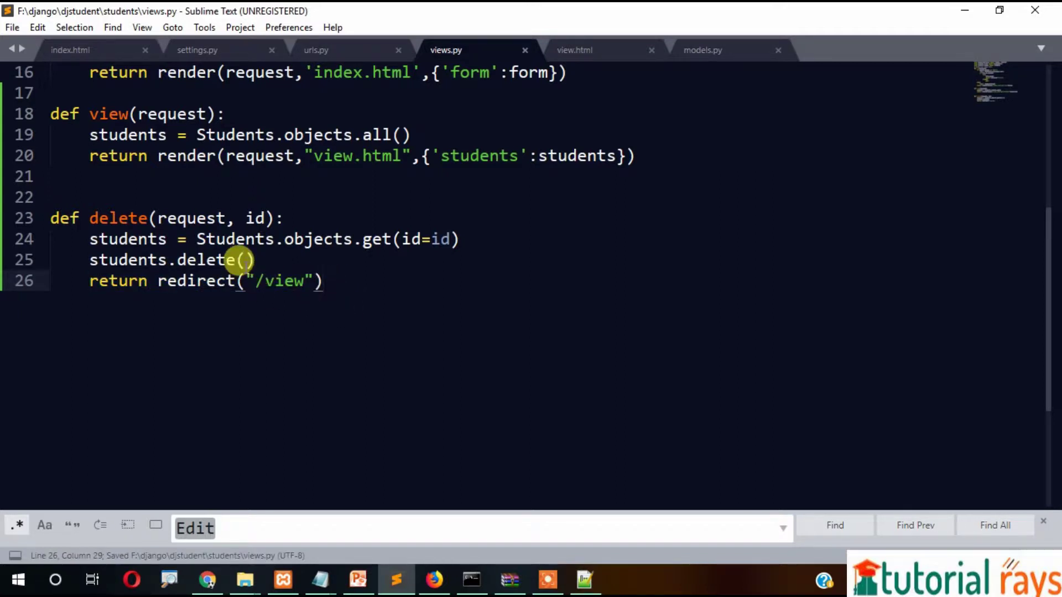
double_click(253, 218)
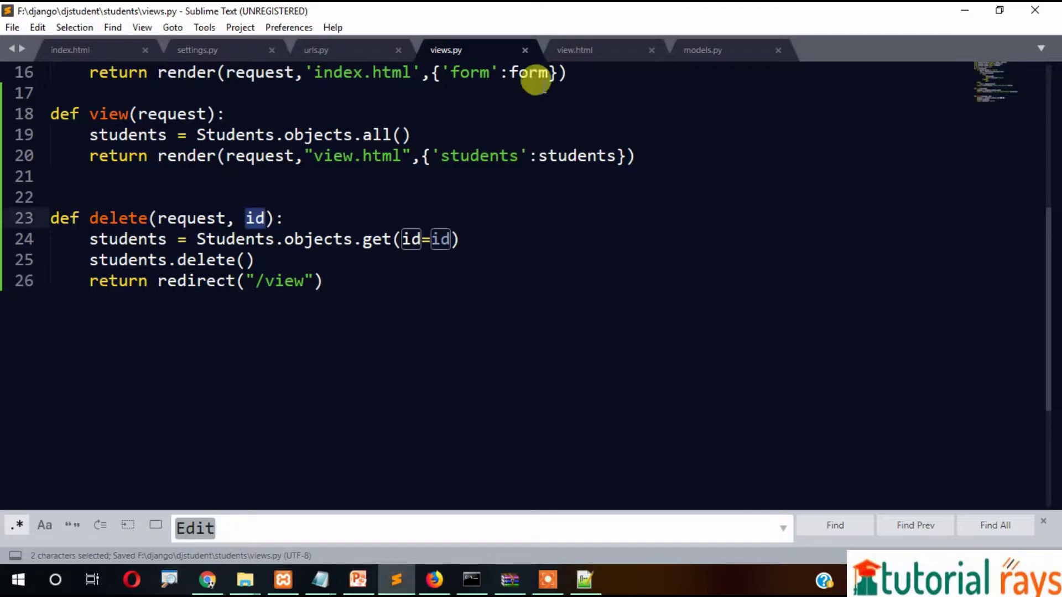
click(574, 50)
double_click(448, 312)
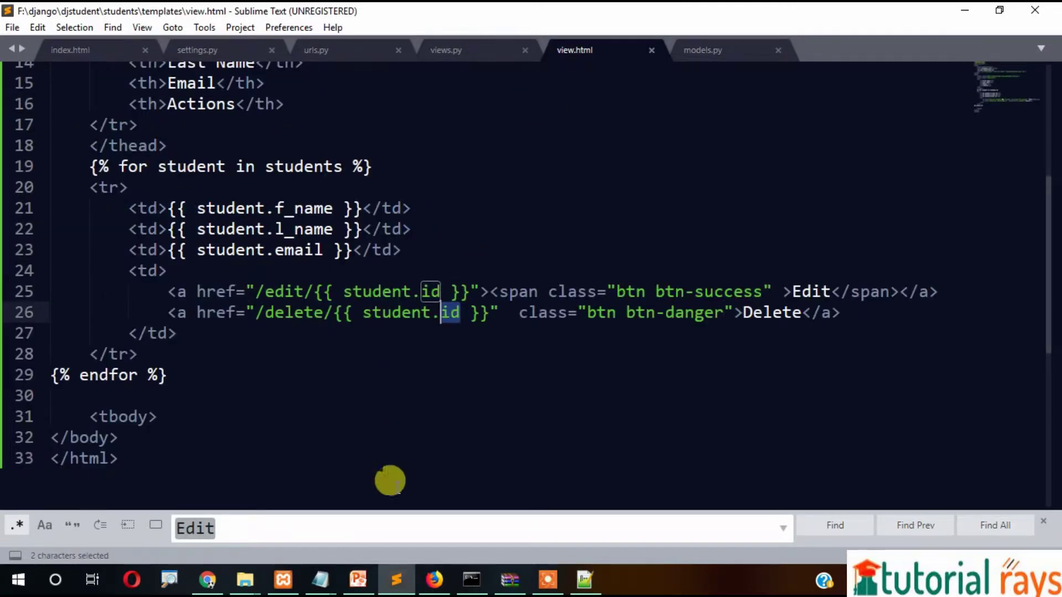
click(435, 579)
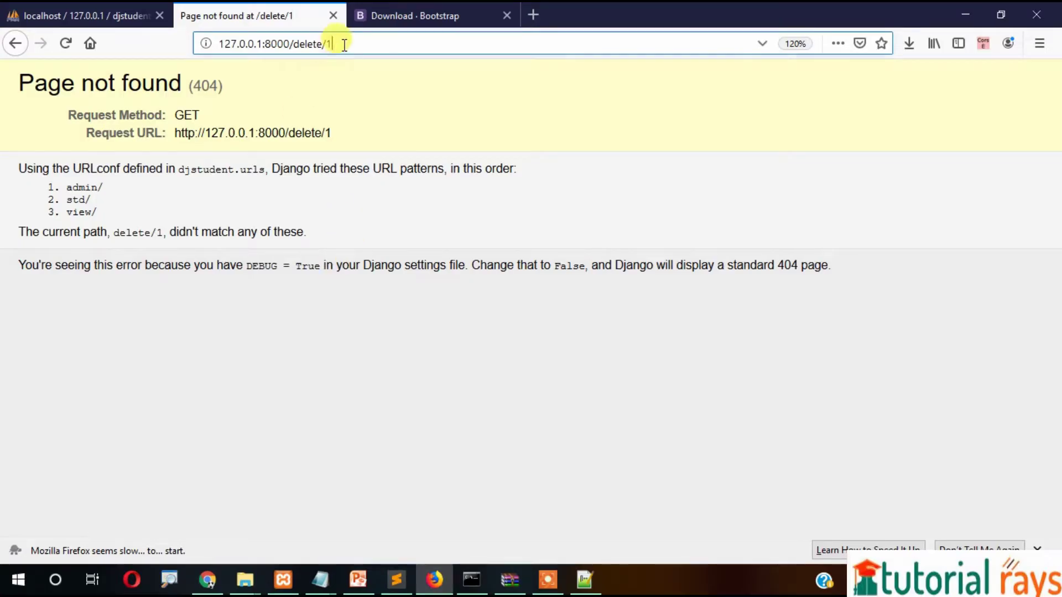
click(15, 44)
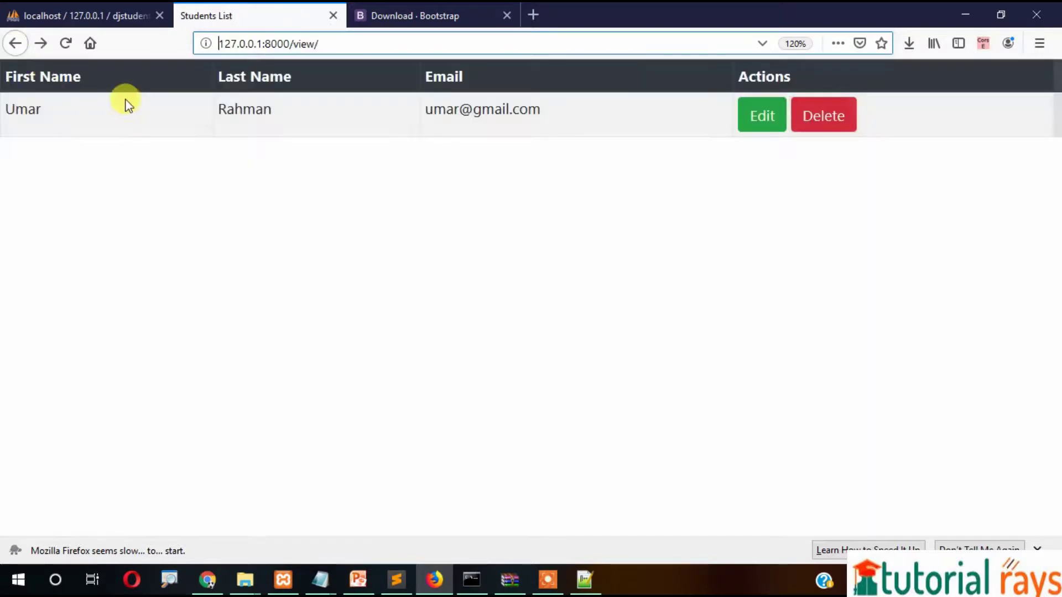
click(66, 44)
click(823, 115)
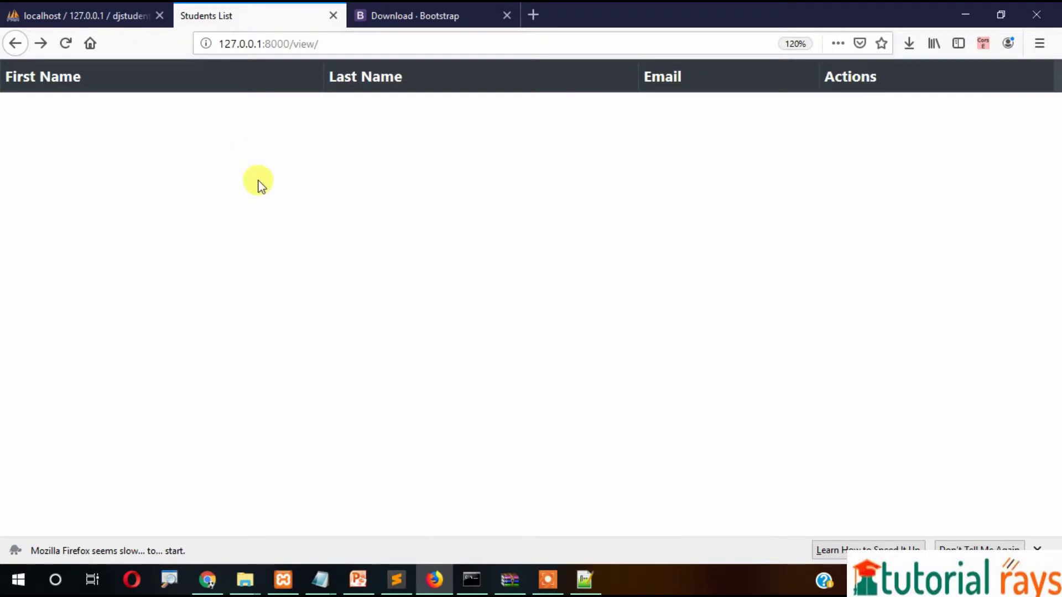
Browse students_students in phpMyAdmin to confirm zero rows, then open its Insert form.
click(83, 15)
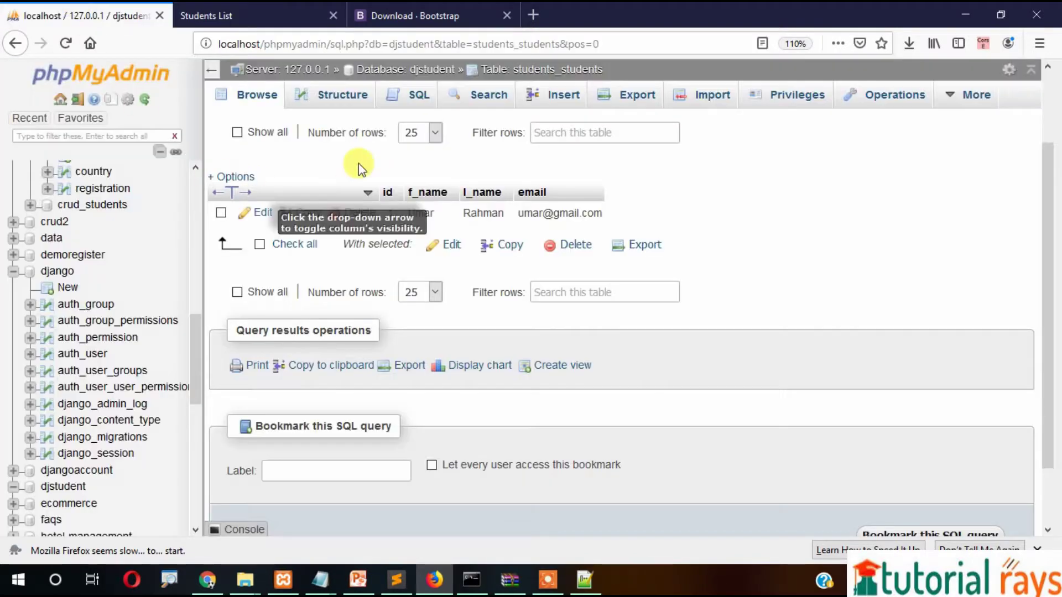
click(257, 95)
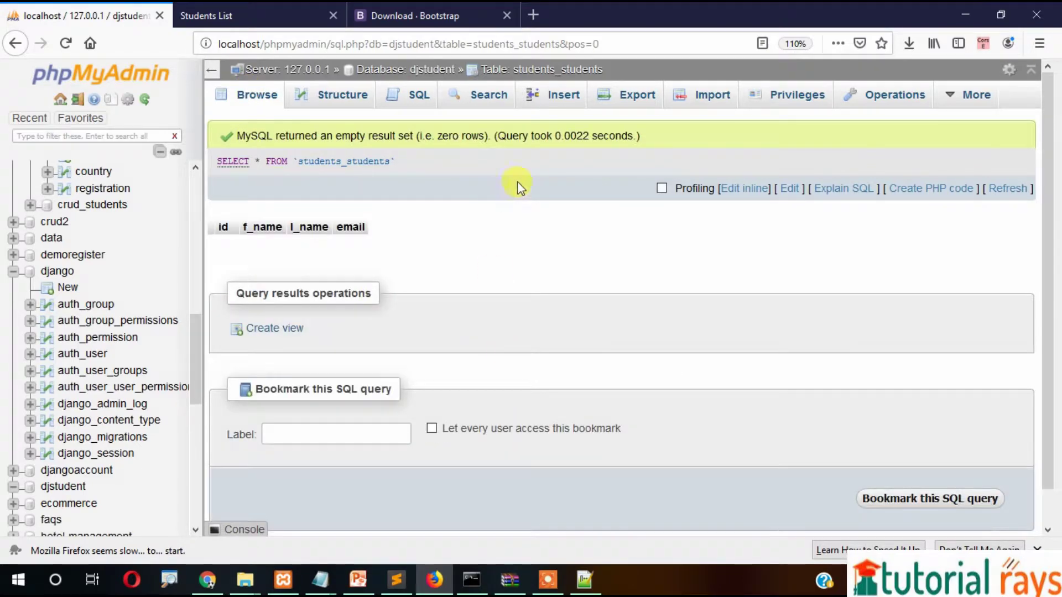
click(563, 95)
mouse_move(465, 44)
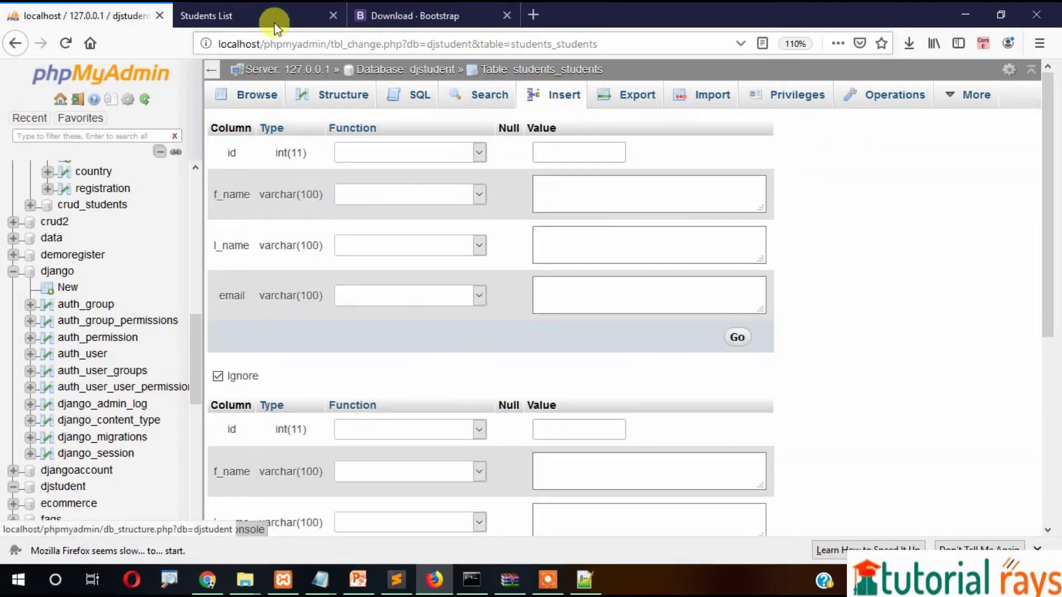
Go to 127.0.0.1:8000/std and enter first name Rajesh and last name Kumar.
click(207, 15)
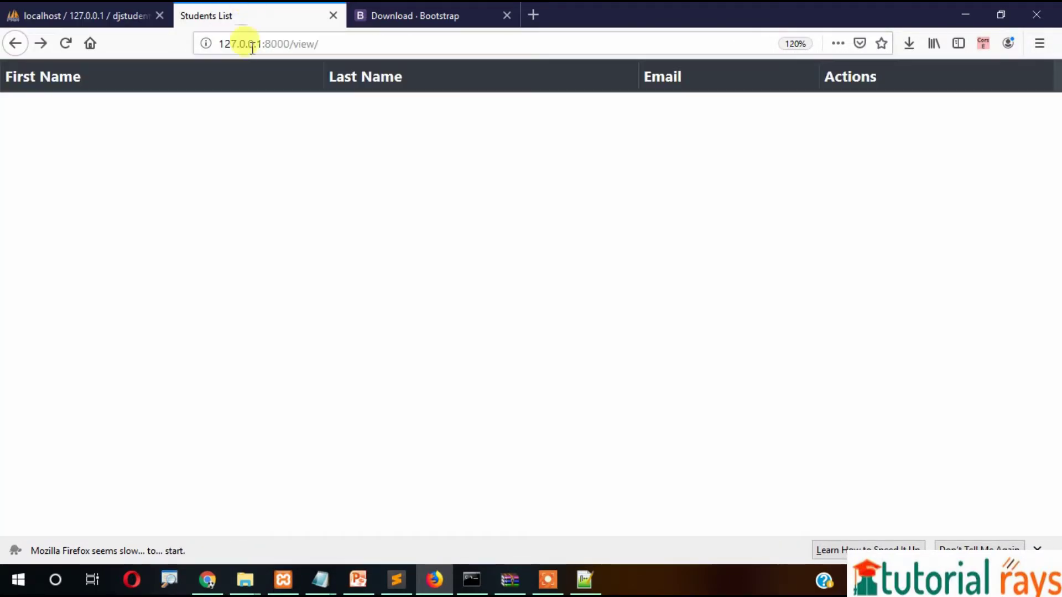
click(323, 43)
key(BackSpace)
key(BackSpace)
key(BackSpace)
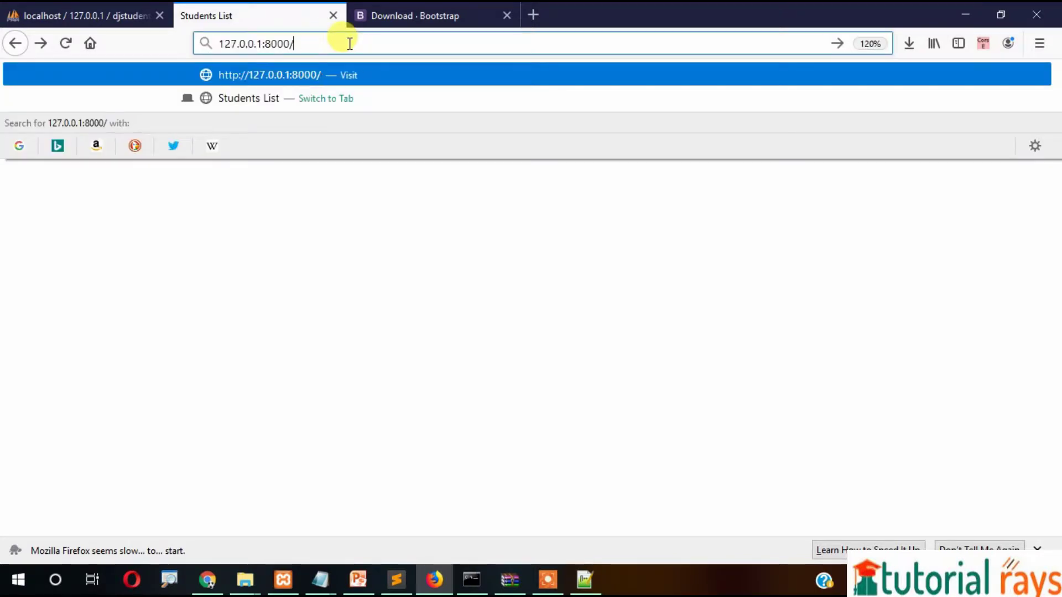
text(std)
key(Return)
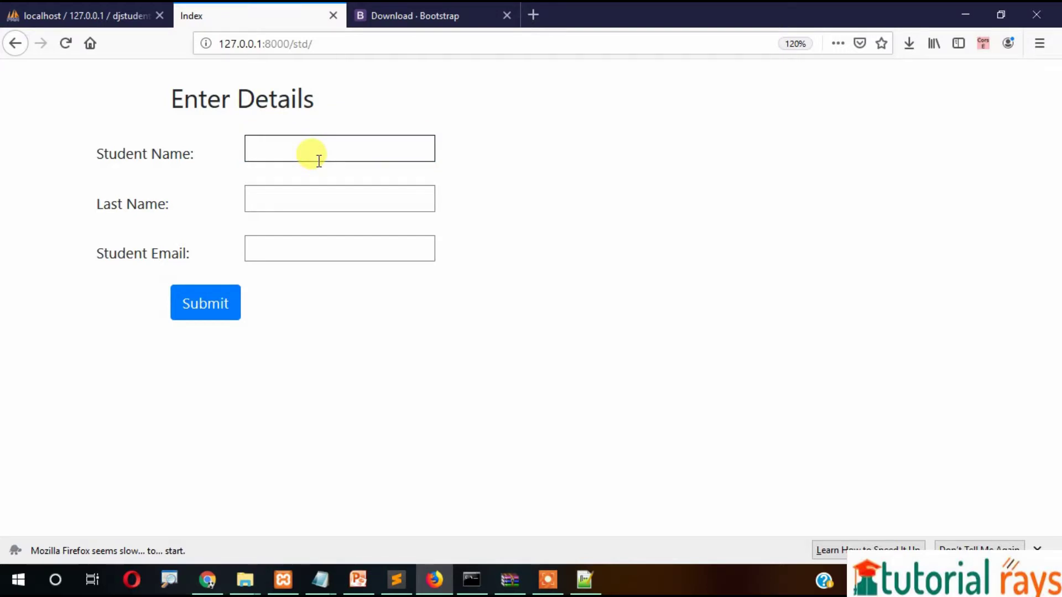
text(a)
key(Down)
key(Return)
key(Tab)
text(Kumar)
key(Tab)
text(rajesh)
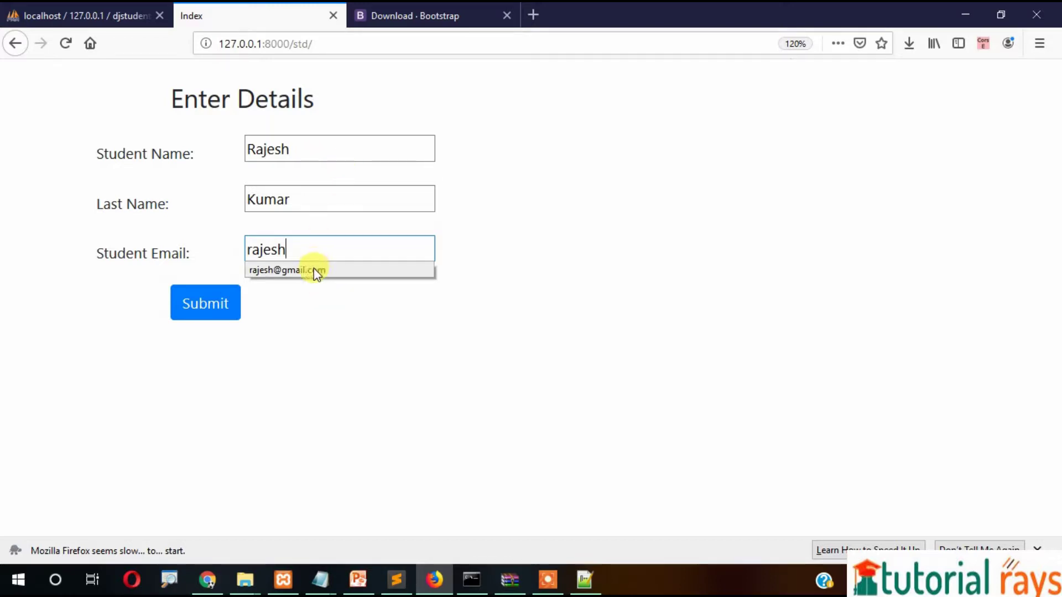
click(313, 270)
click(191, 305)
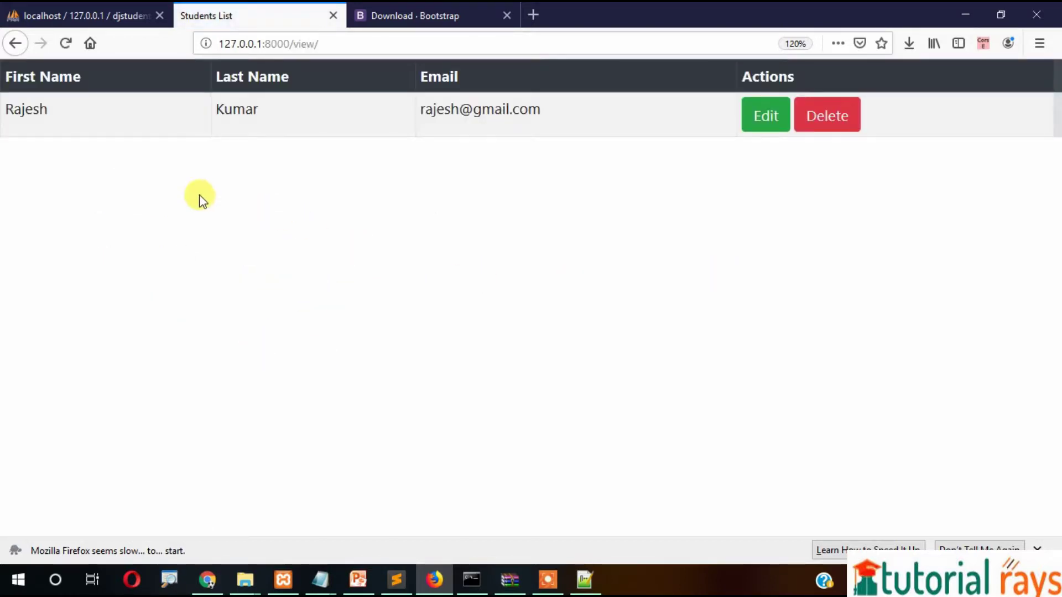
mouse_move(24, 111)
mouse_down()
mouse_move(534, 111)
mouse_move(0, 116)
mouse_up()
click(808, 173)
click(763, 233)
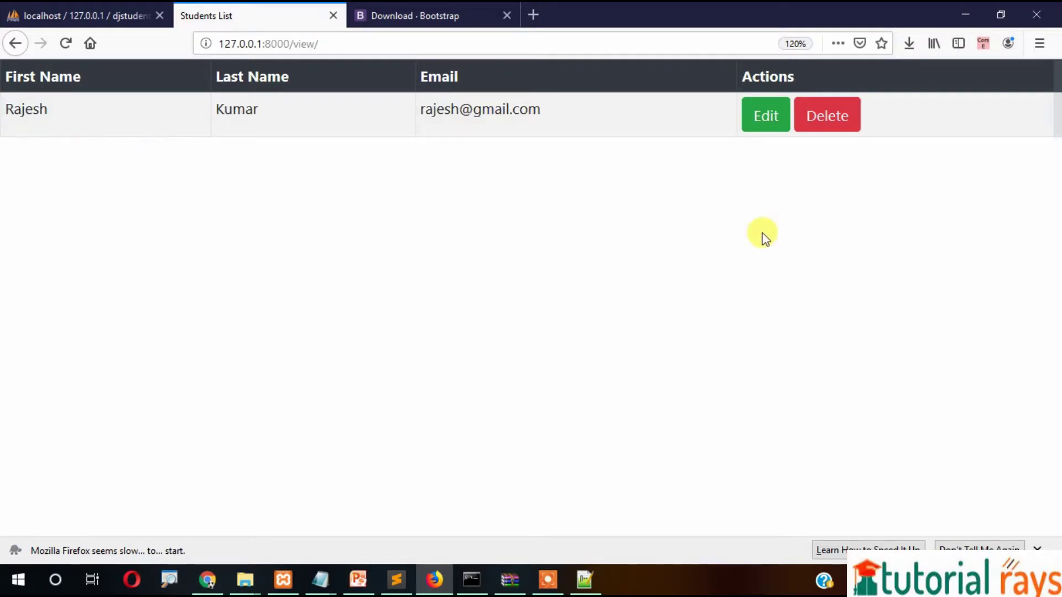
click(834, 126)
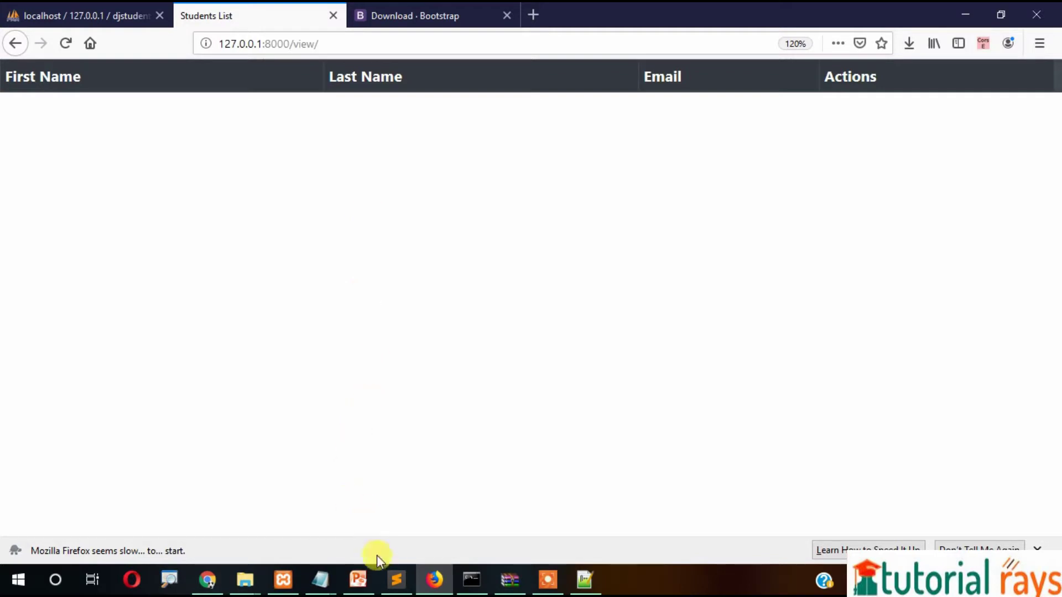
click(396, 580)
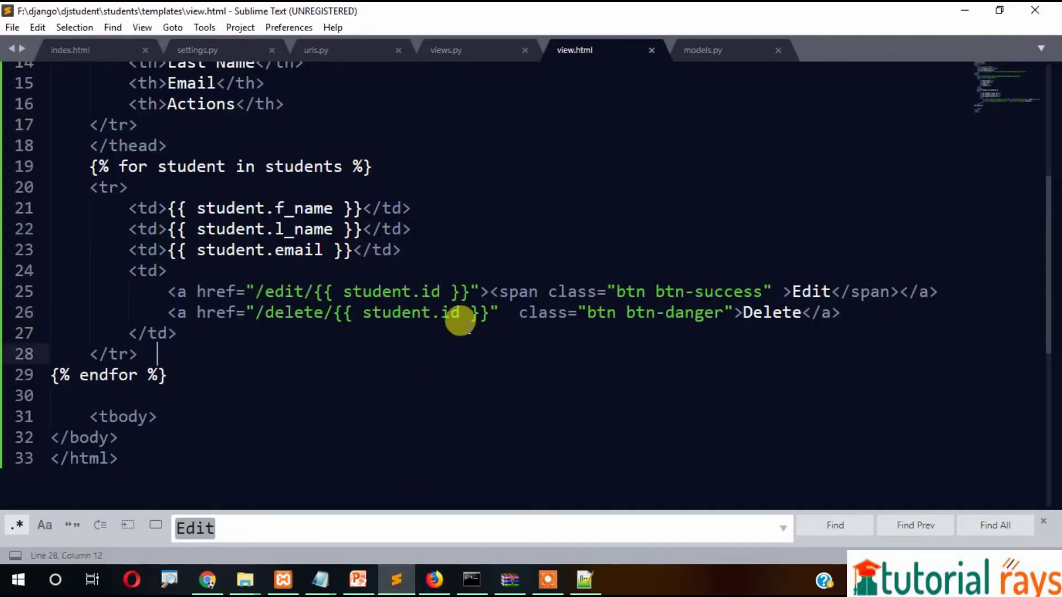
click(349, 310)
scroll(349, 310, down, 1)
double_click(286, 250)
drag(335, 250, 478, 251)
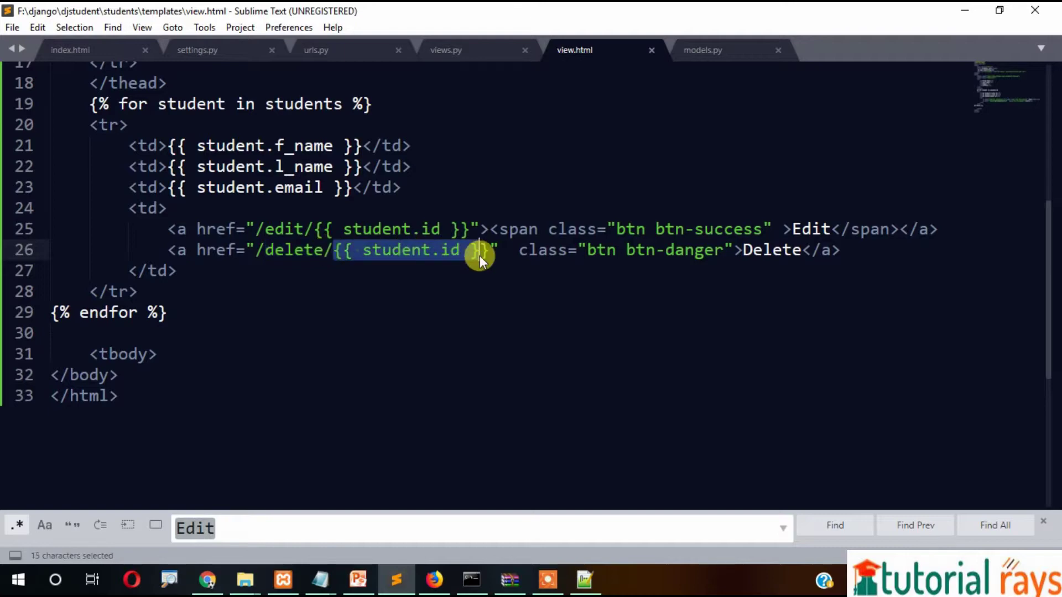
click(479, 251)
click(452, 52)
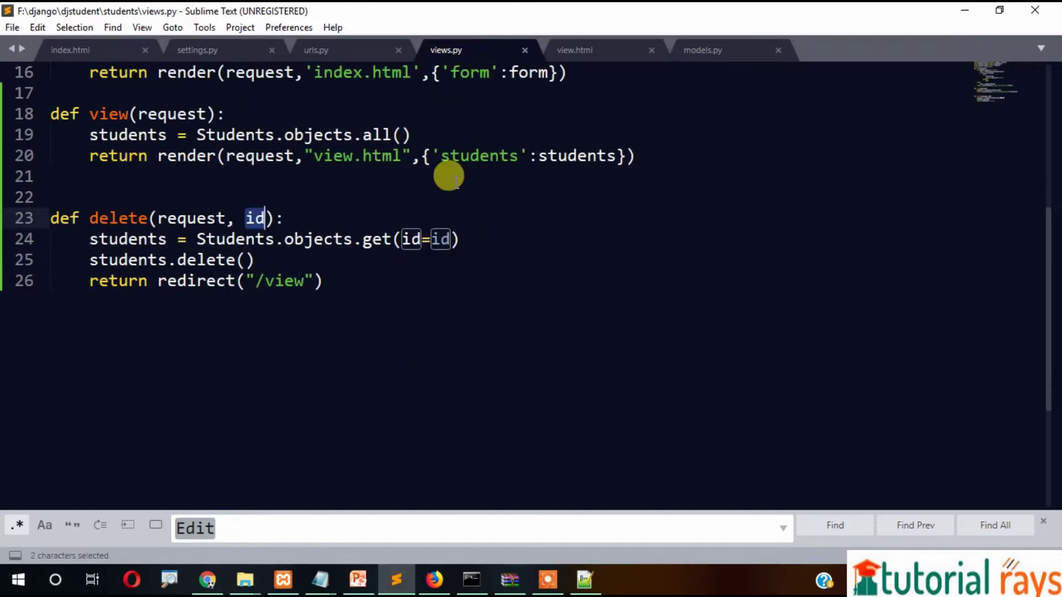
click(204, 282)
double_click(117, 219)
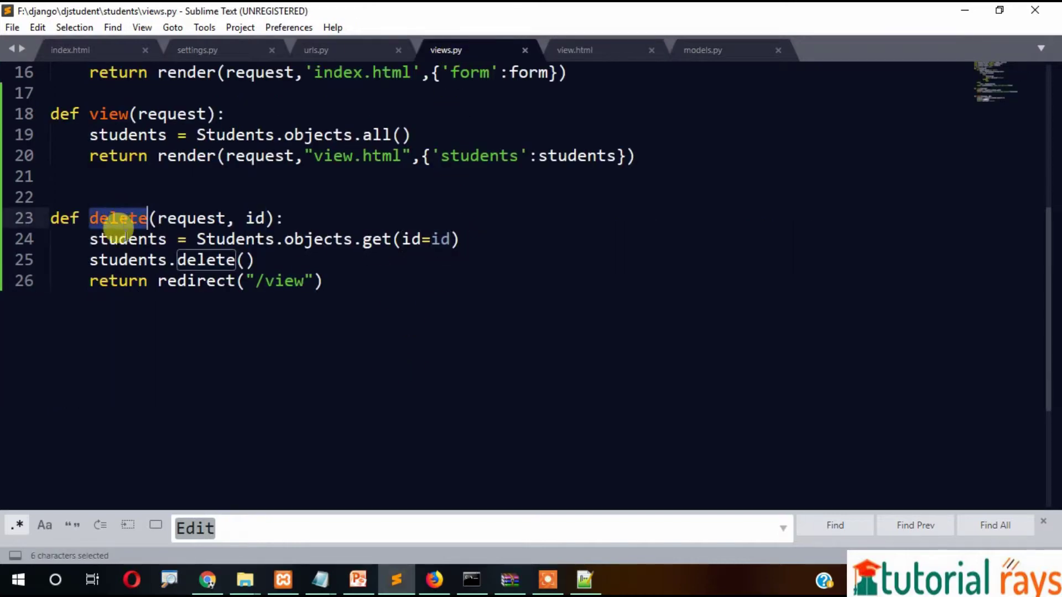
click(192, 217)
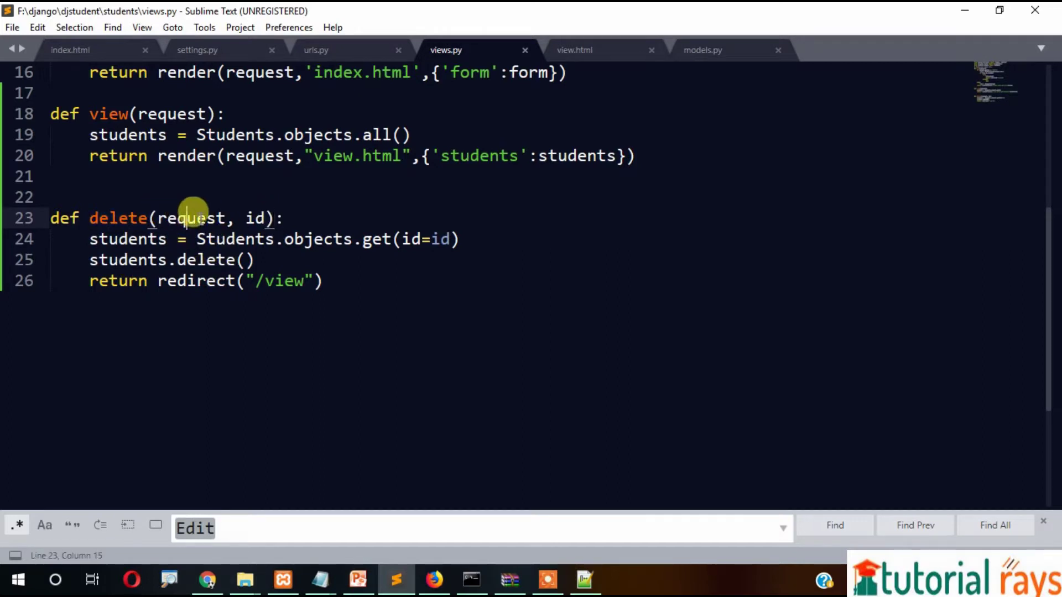
double_click(255, 218)
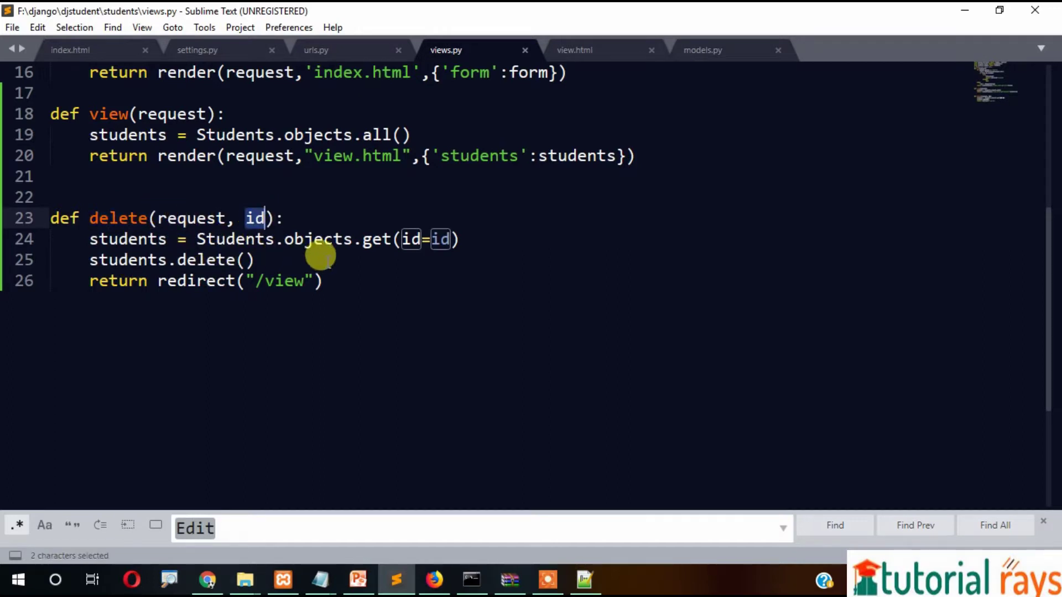
click(314, 240)
double_click(241, 240)
double_click(315, 240)
double_click(375, 240)
drag(465, 240, 402, 240)
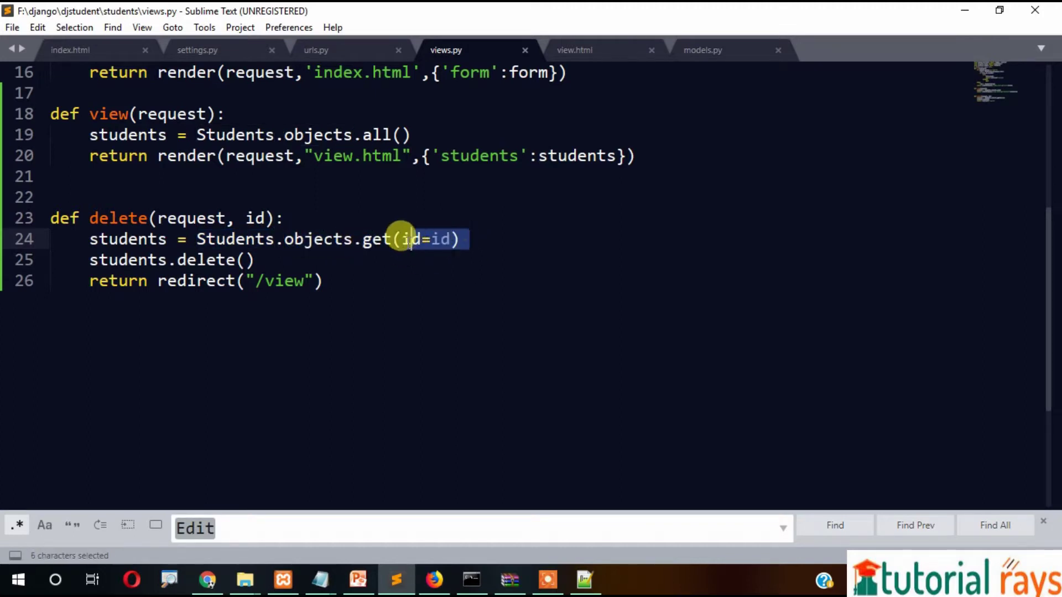
Retype the Firefox address to 127.0.0.1:8000/delete/1 without loading it, then return to Sublime Text.
click(429, 581)
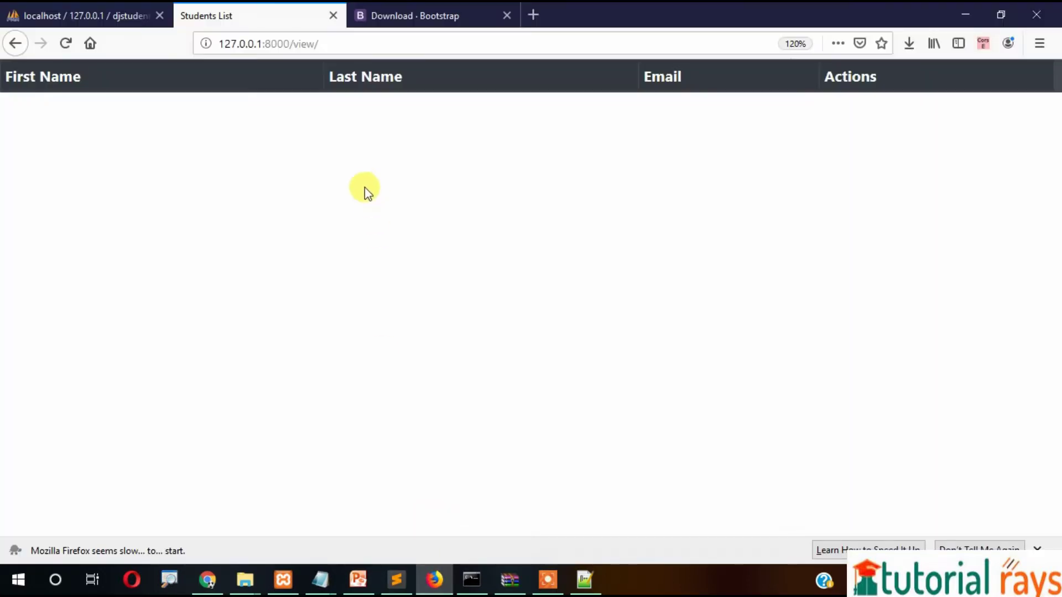
click(349, 43)
click(211, 125)
click(344, 44)
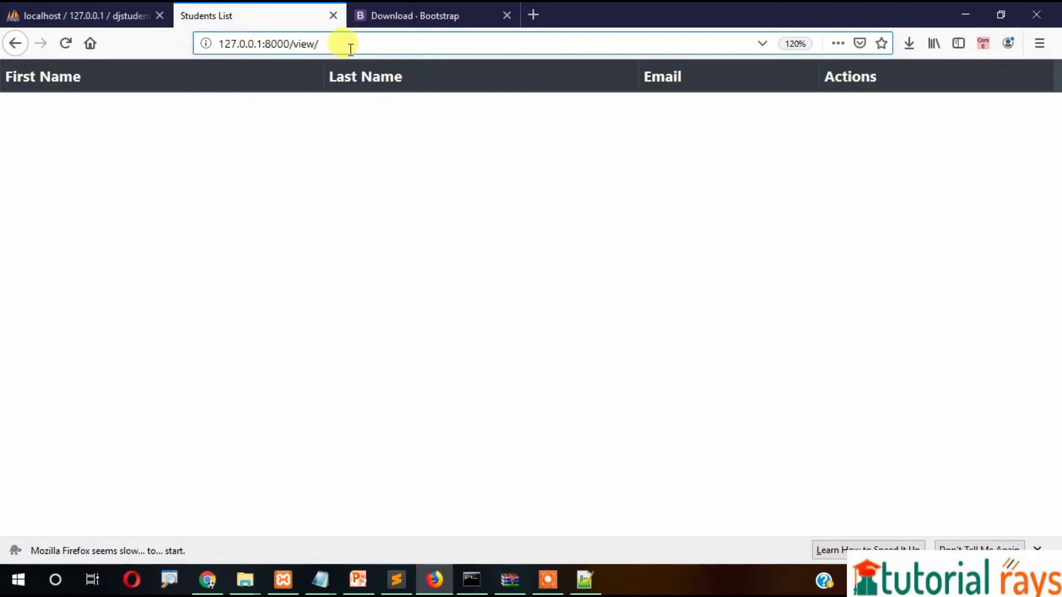
key(BackSpace)
key(BackSpace)
key(BackSpace)
key(BackSpace)
text(delete)
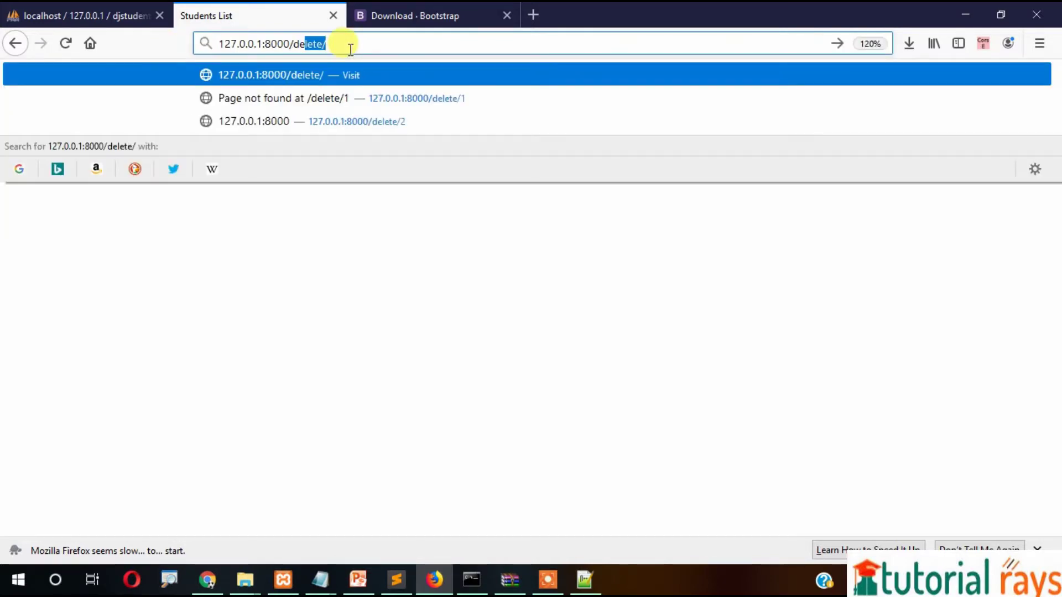
key(Down)
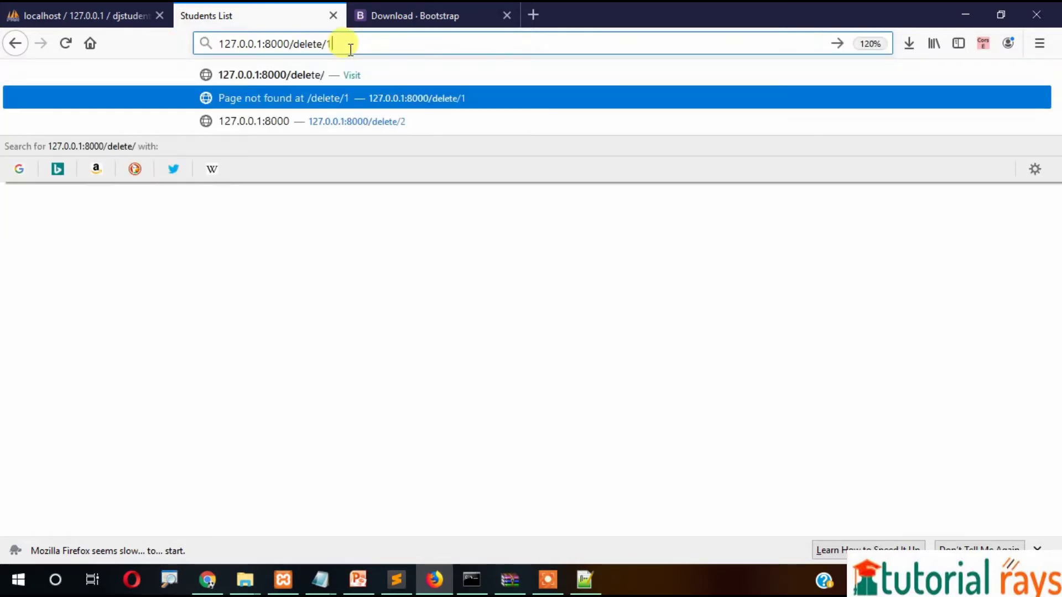
drag(334, 44, 327, 44)
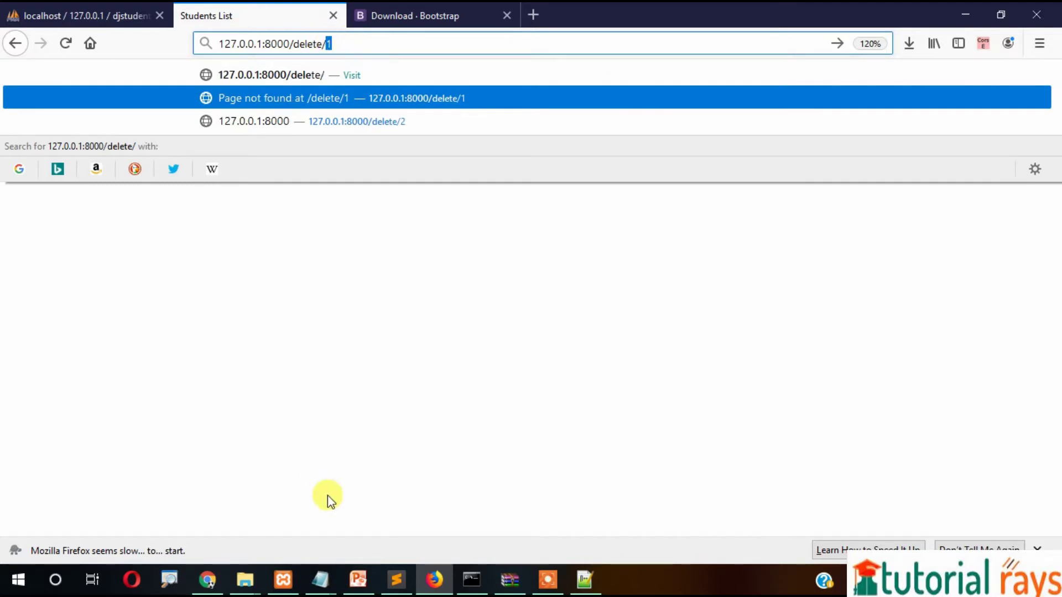
click(323, 581)
Review the students.delete() and redirect('/view') lines and the template's Delete link.
click(422, 239)
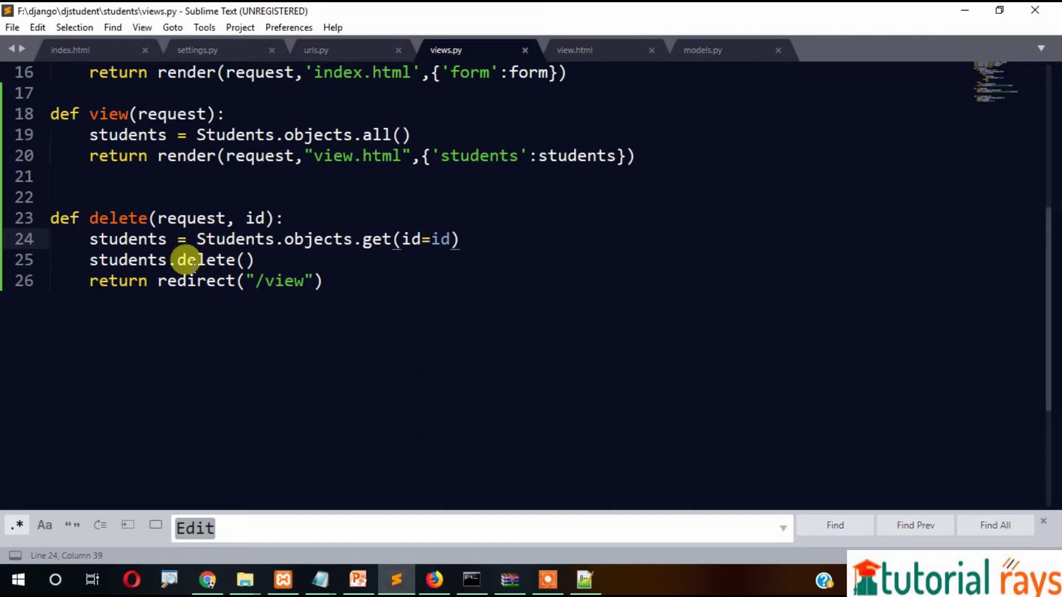
drag(89, 260, 266, 260)
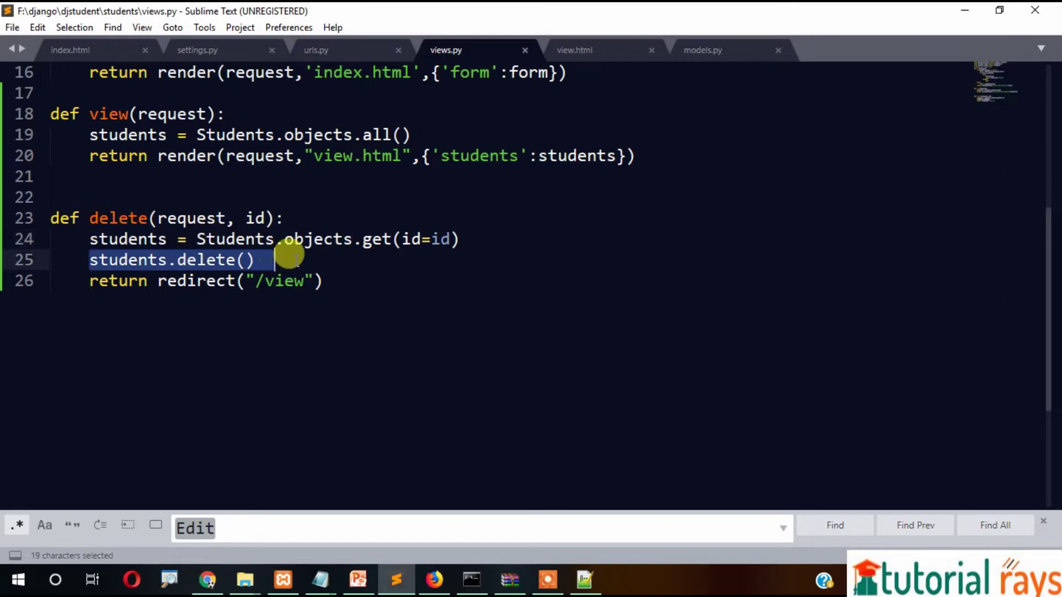
click(335, 281)
mouse_move(334, 281)
mouse_down()
mouse_move(90, 281)
mouse_move(335, 281)
mouse_up()
click(334, 280)
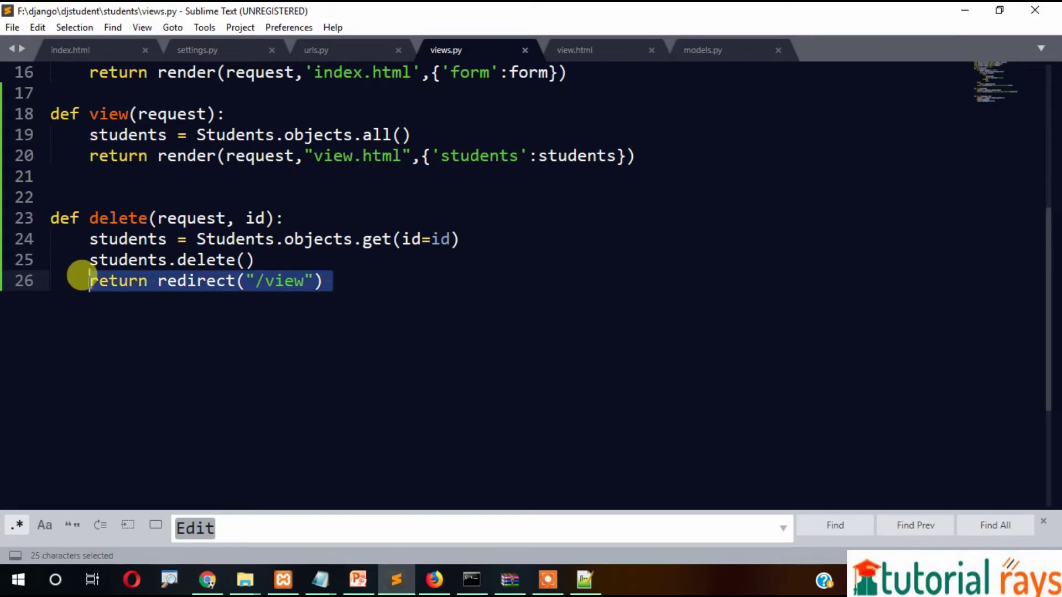
click(381, 286)
click(564, 50)
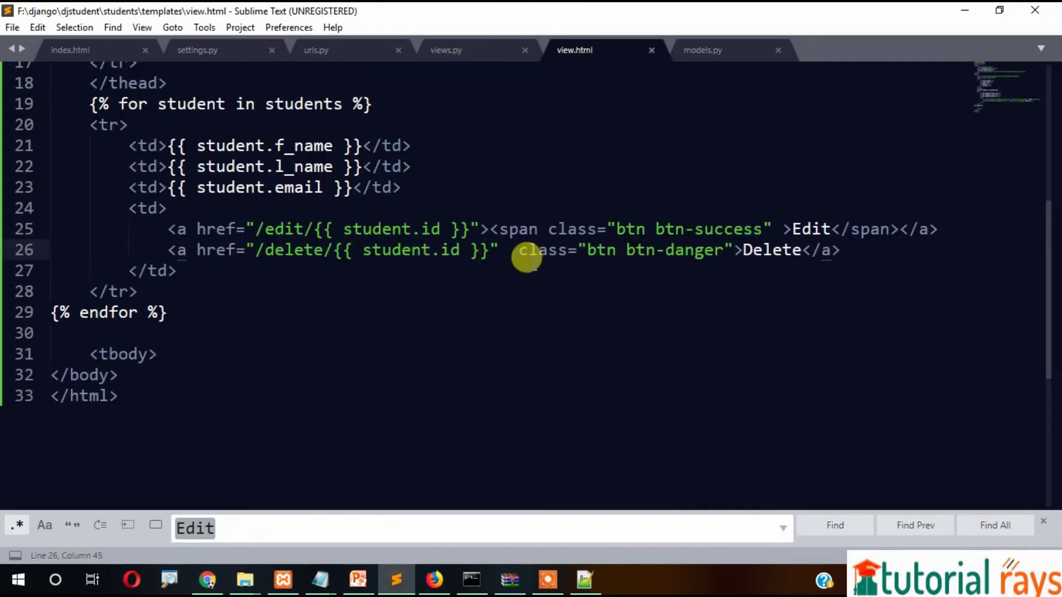
click(468, 251)
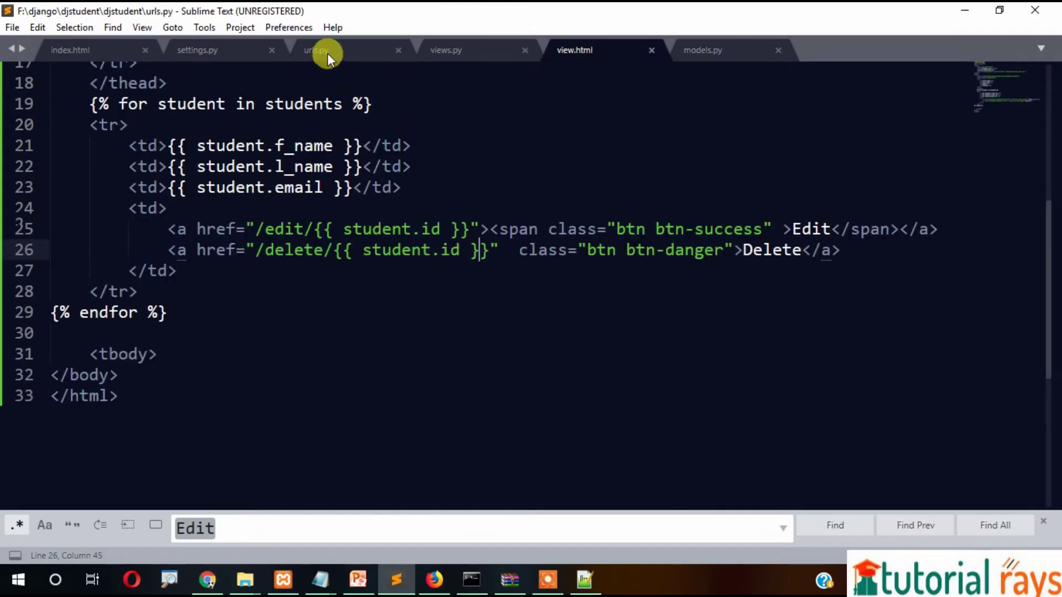
Fix the delete/<int:id> route's indentation in urls.py and save.
click(316, 49)
click(206, 297)
click(80, 282)
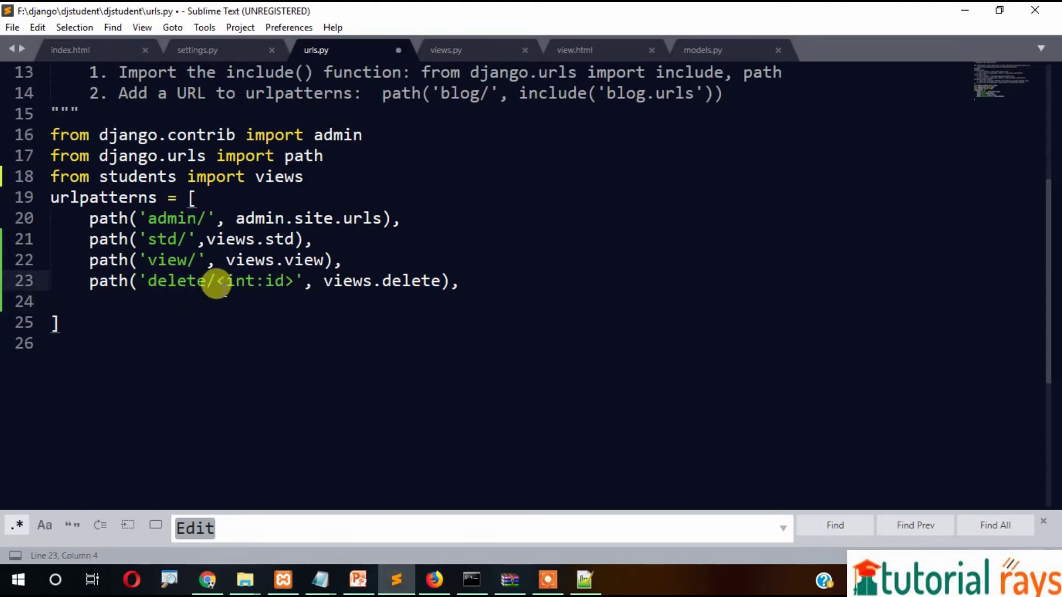
double_click(240, 281)
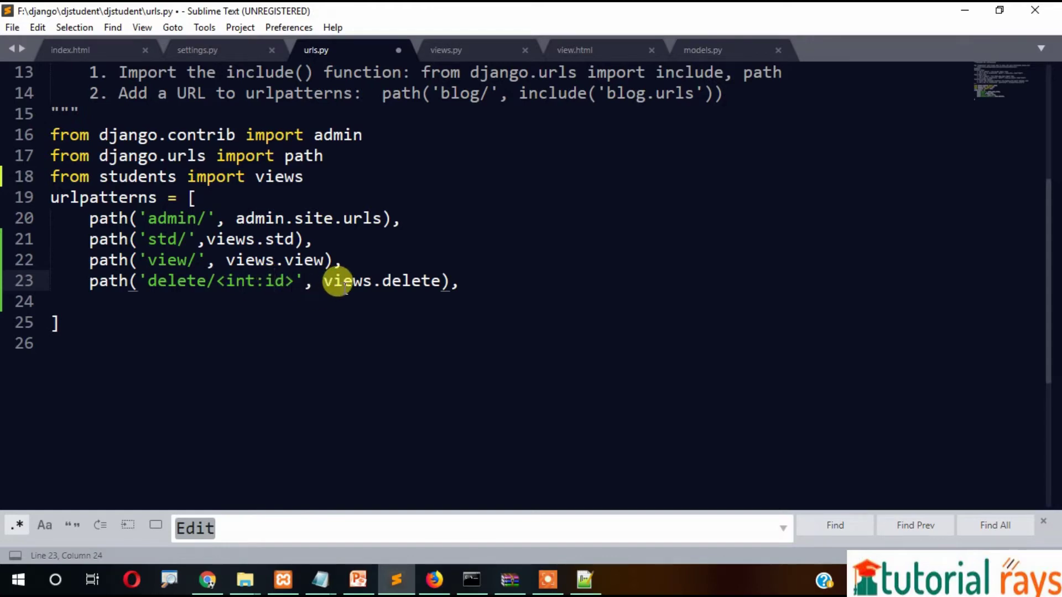
double_click(407, 281)
key(ctrl+s)
click(461, 281)
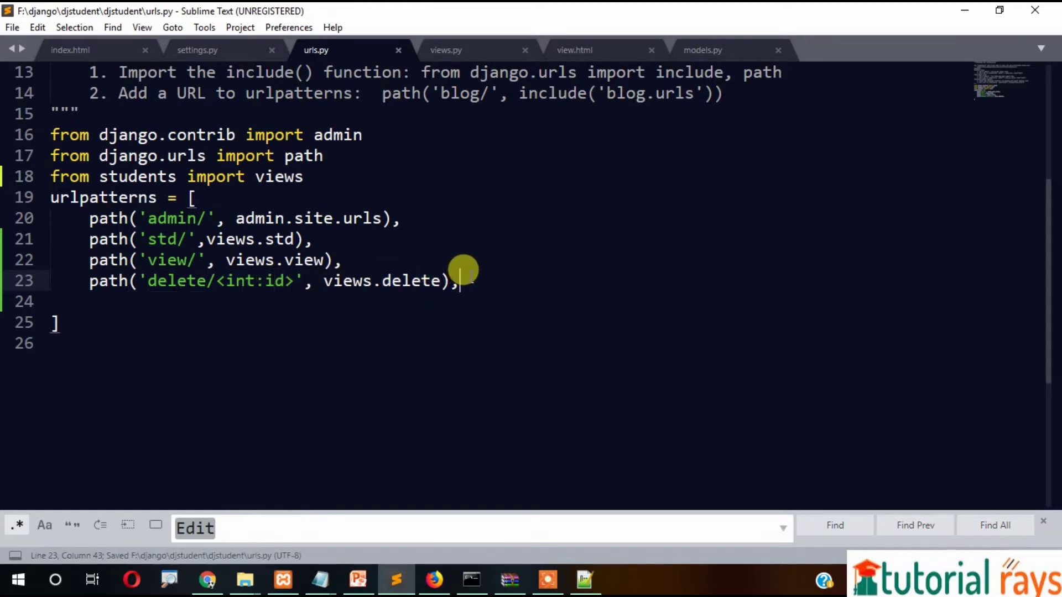